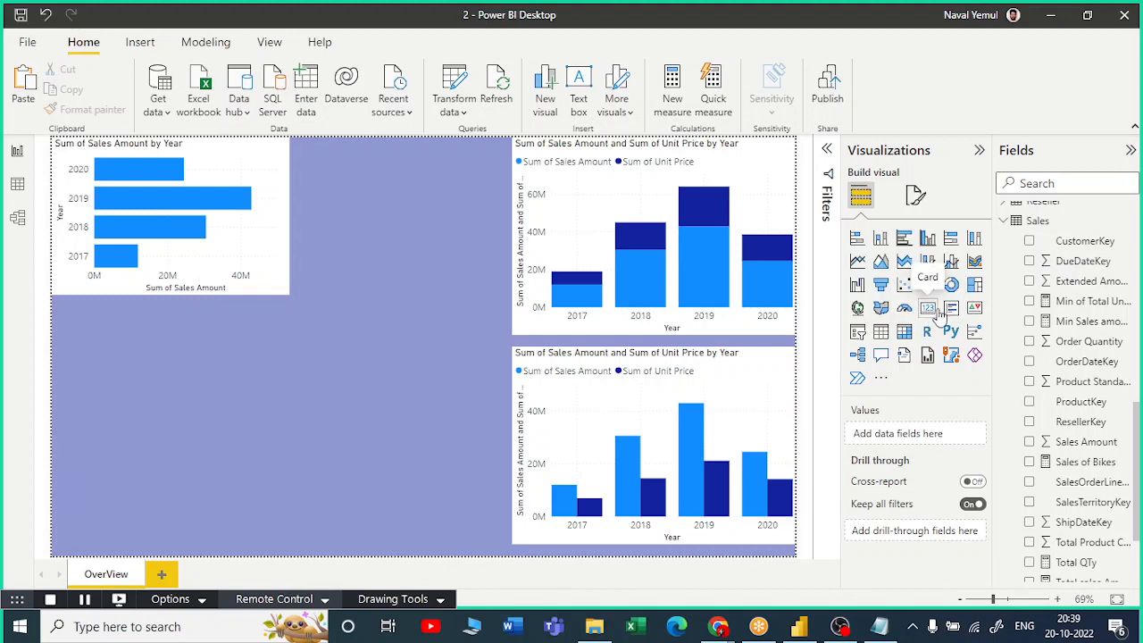
- Add a card visual showing Sales Amount directly below the bar chart, shortened and matched to the bar chart's width
{"action": "left_click", "coordinate": [929, 308]}
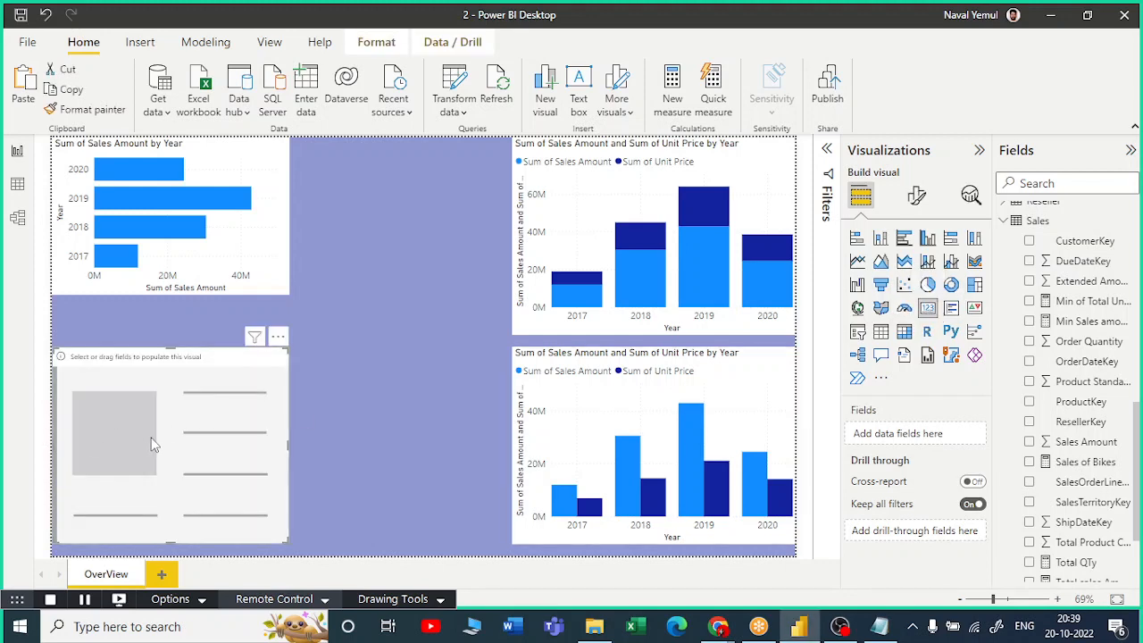
{"action": "left_click_drag", "start_coordinate": [160, 425], "coordinate": [153, 413]}
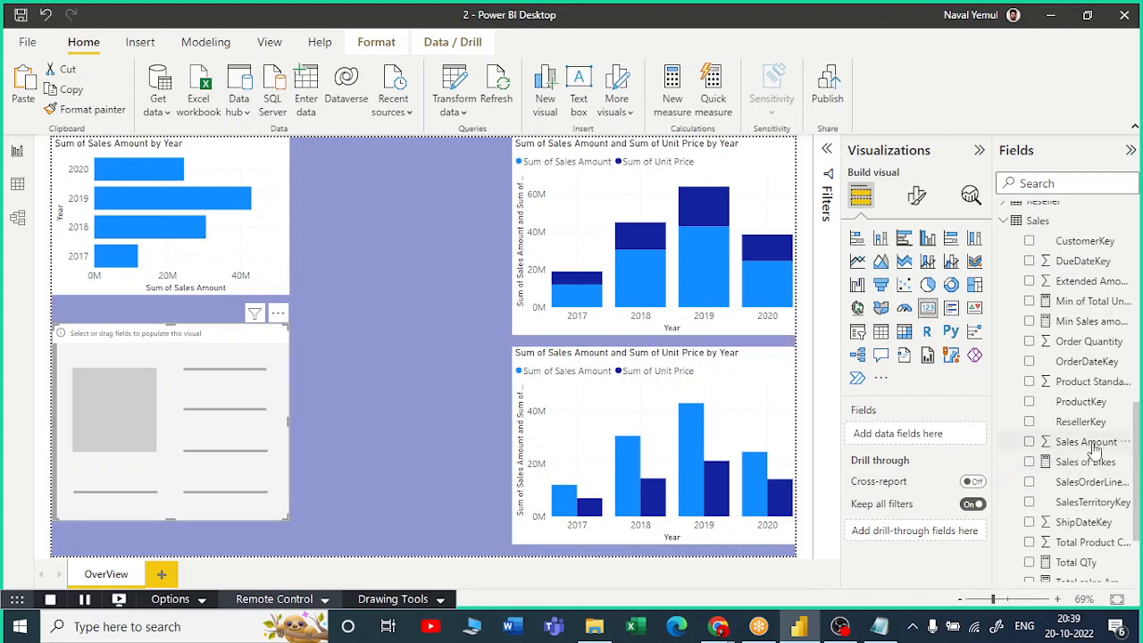
{"action": "left_click", "coordinate": [1030, 442]}
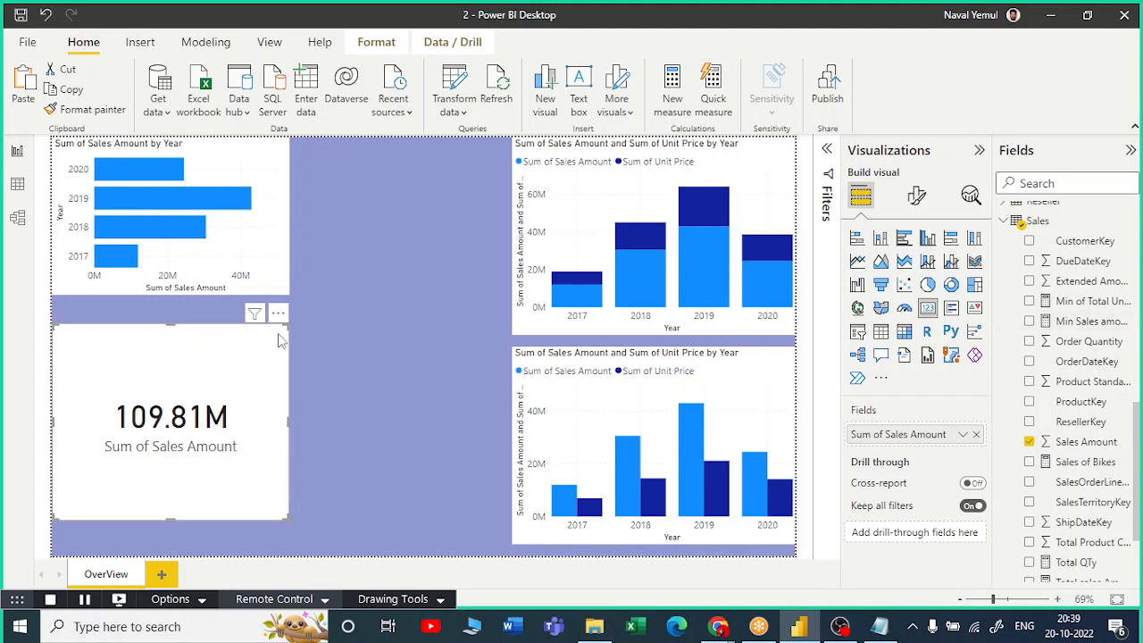
{"action": "left_click_drag", "start_coordinate": [287, 324], "coordinate": [214, 346]}
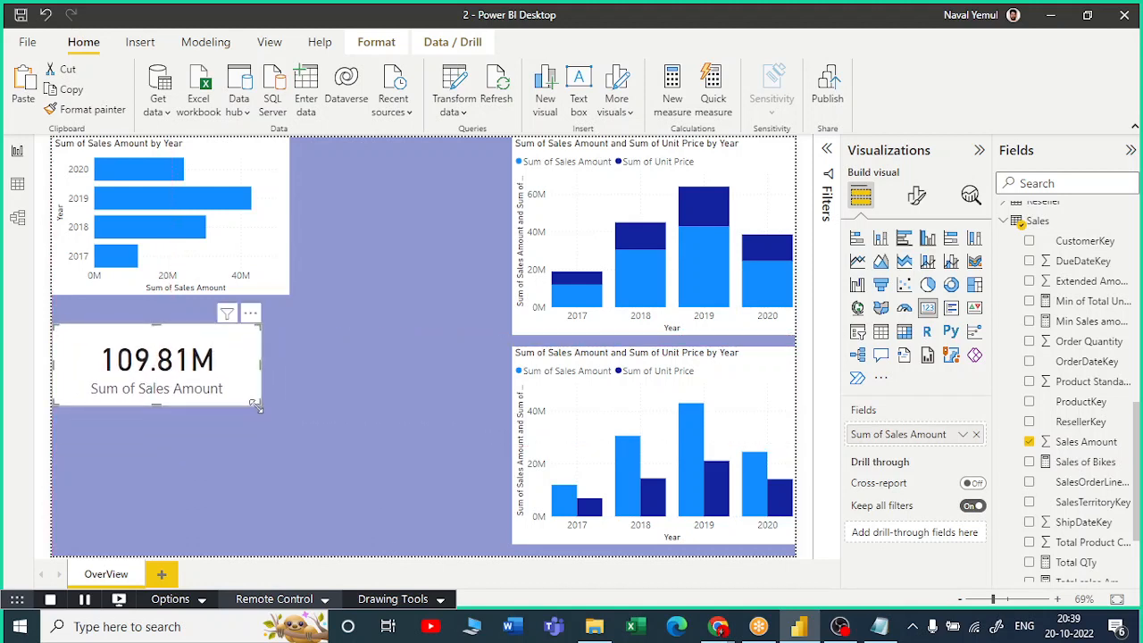
{"action": "left_click_drag", "start_coordinate": [268, 406], "coordinate": [295, 406]}
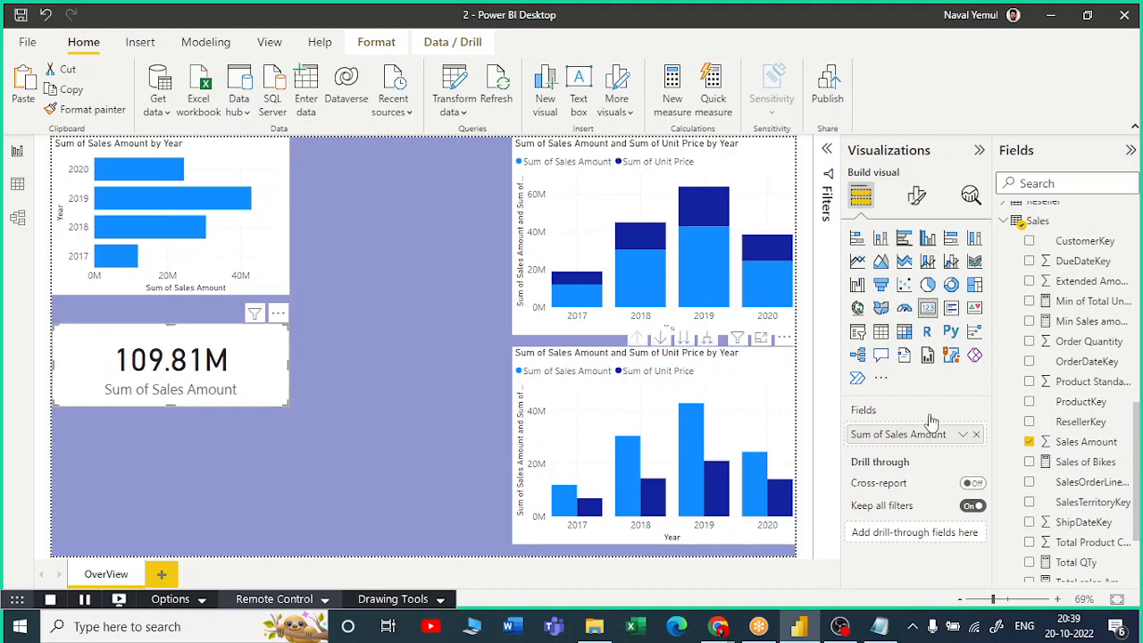
- Replace the card's field with Order Quantity and switch it back to Sales Amount
{"action": "left_click", "coordinate": [979, 436]}
{"action": "scroll", "coordinate": [1060, 444], "scroll_direction": "down", "scroll_amount": 1}
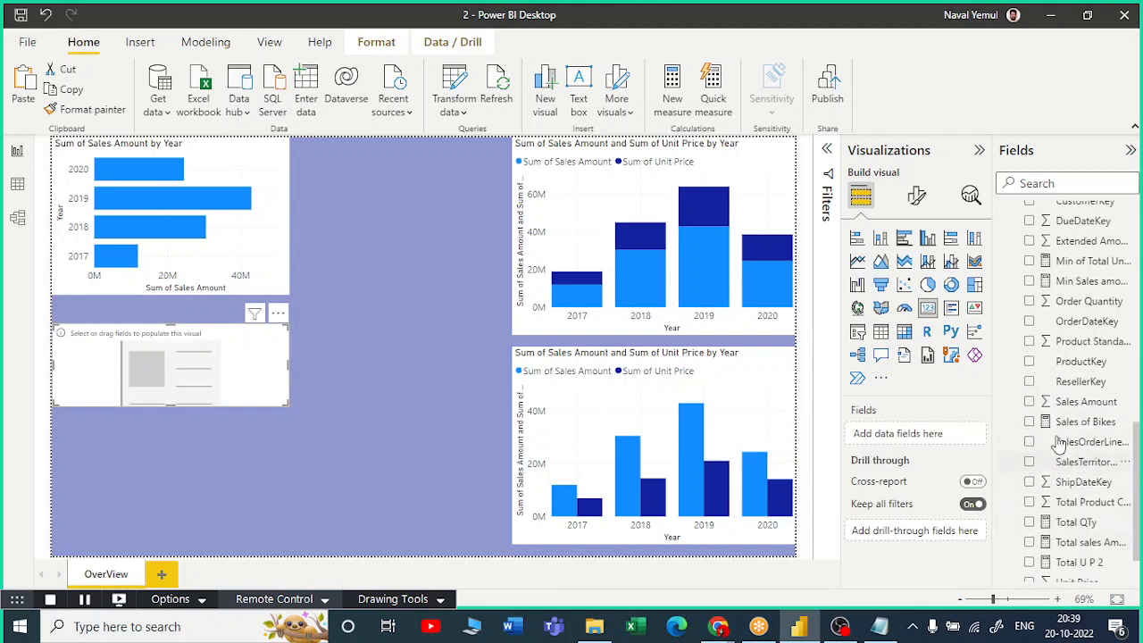
{"action": "scroll", "coordinate": [1059, 444], "scroll_direction": "up", "scroll_amount": 3}
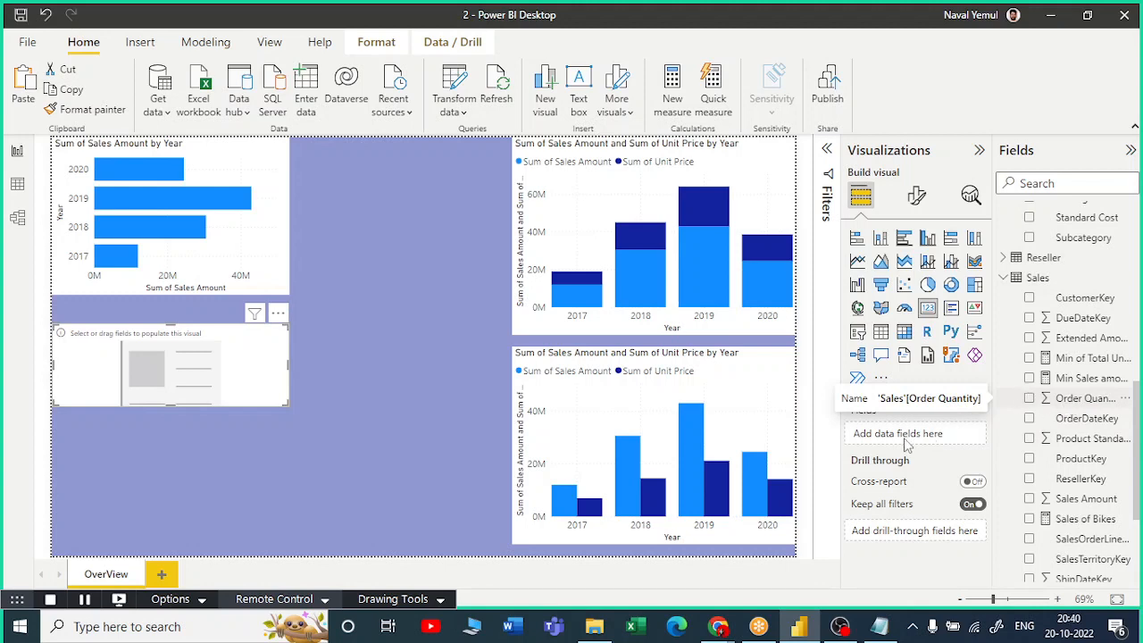
{"action": "left_click_drag", "start_coordinate": [1086, 398], "coordinate": [168, 366]}
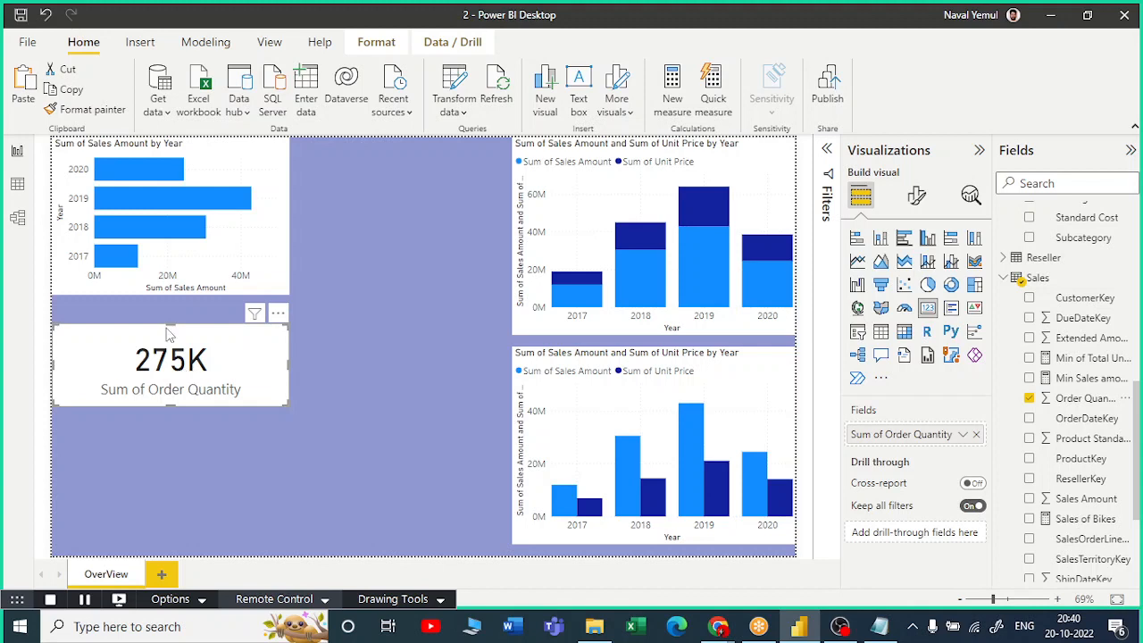
{"action": "left_click", "coordinate": [976, 434]}
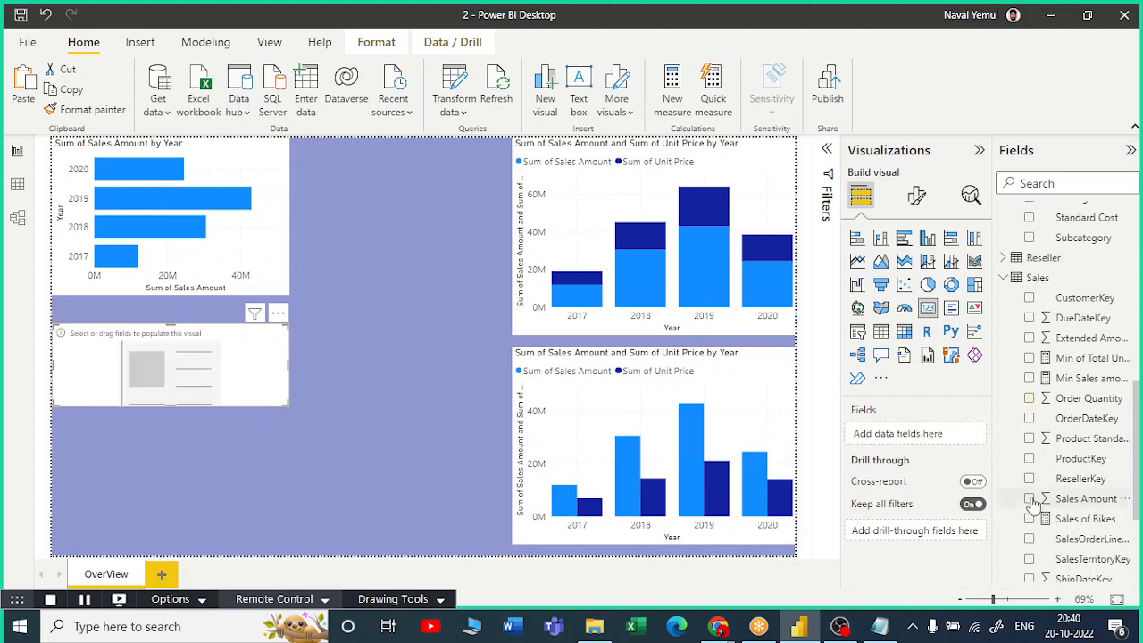
{"action": "left_click", "coordinate": [1030, 500]}
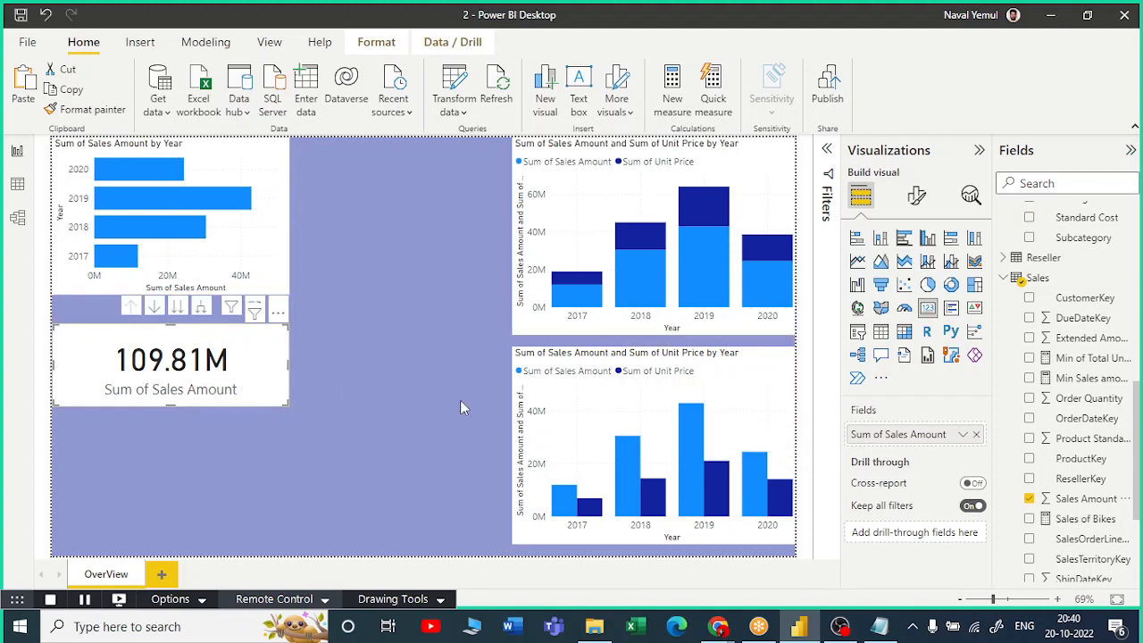
- Change the card's Sales Amount aggregation to Average, Minimum and Maximum in turn, and return it to Sum
{"action": "left_click", "coordinate": [962, 436]}
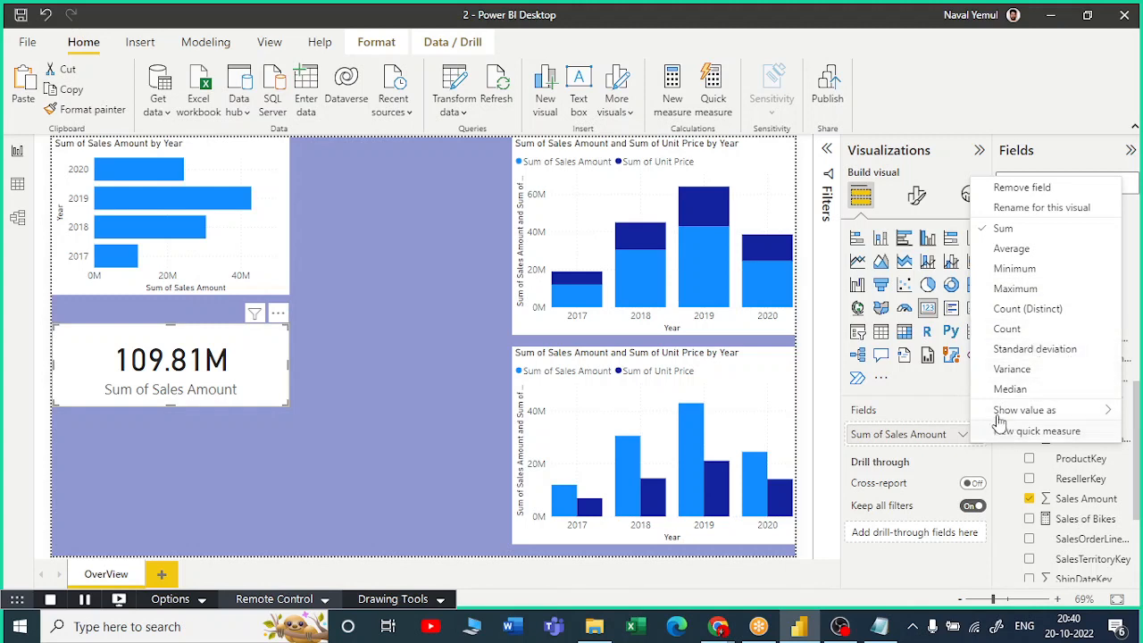
{"action": "left_click", "coordinate": [1009, 249]}
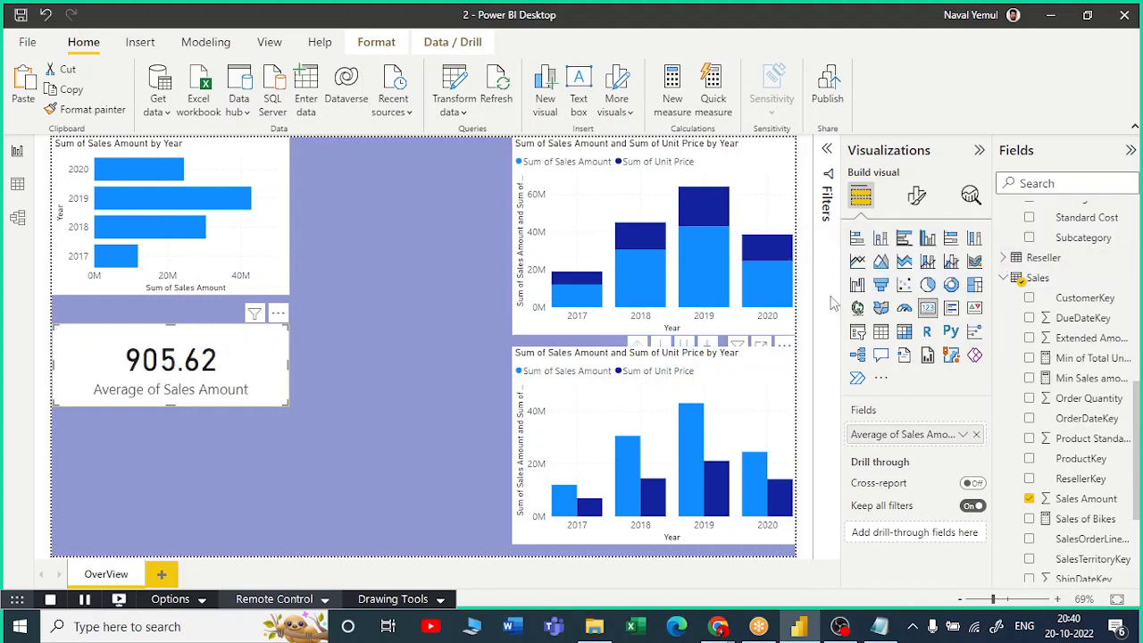
{"action": "left_click", "coordinate": [963, 434]}
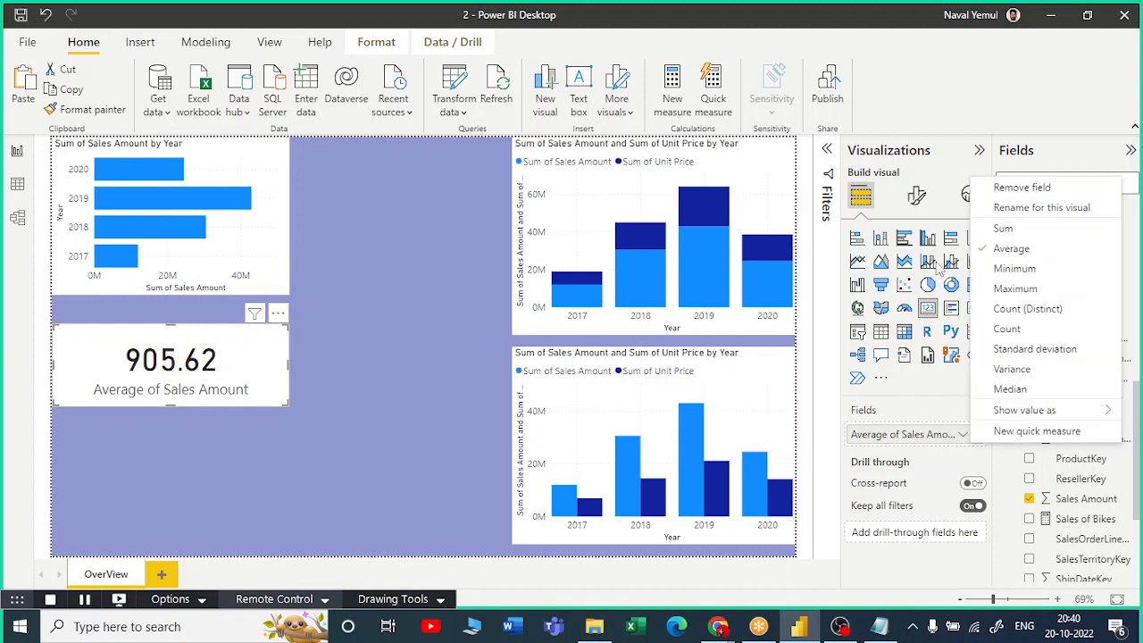
{"action": "left_click", "coordinate": [1025, 268]}
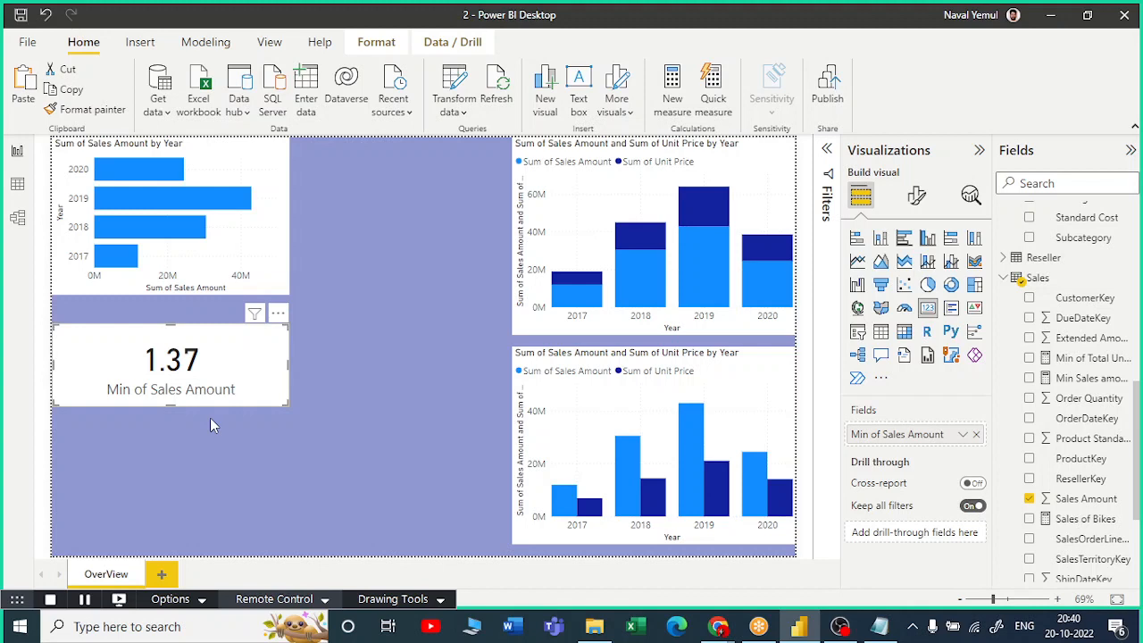
{"action": "left_click", "coordinate": [964, 435]}
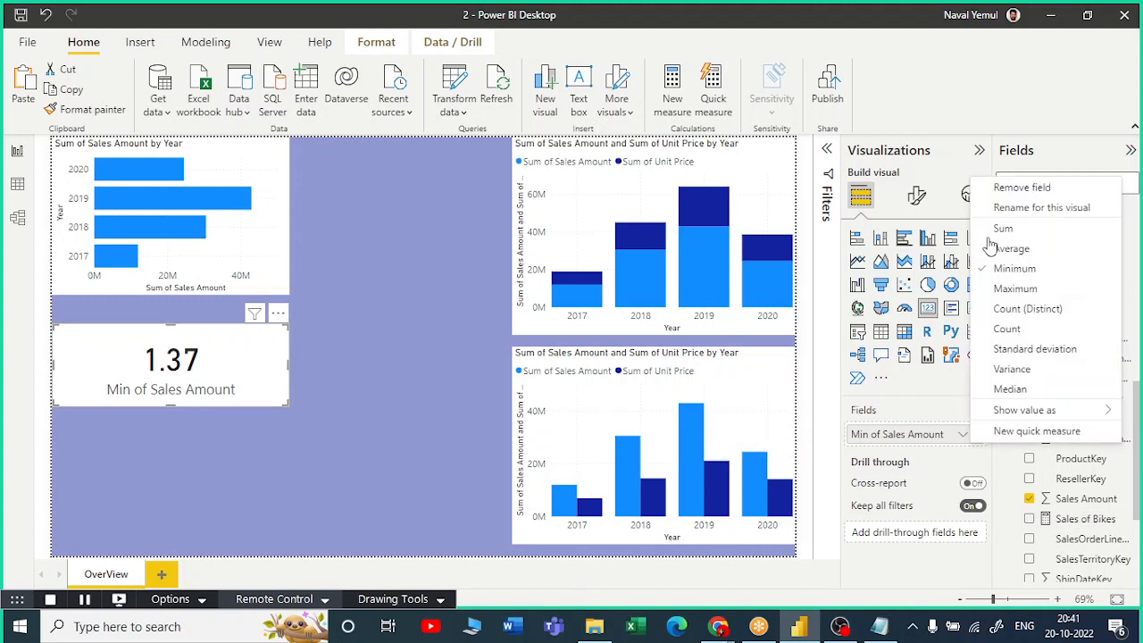
{"action": "left_click", "coordinate": [1015, 290]}
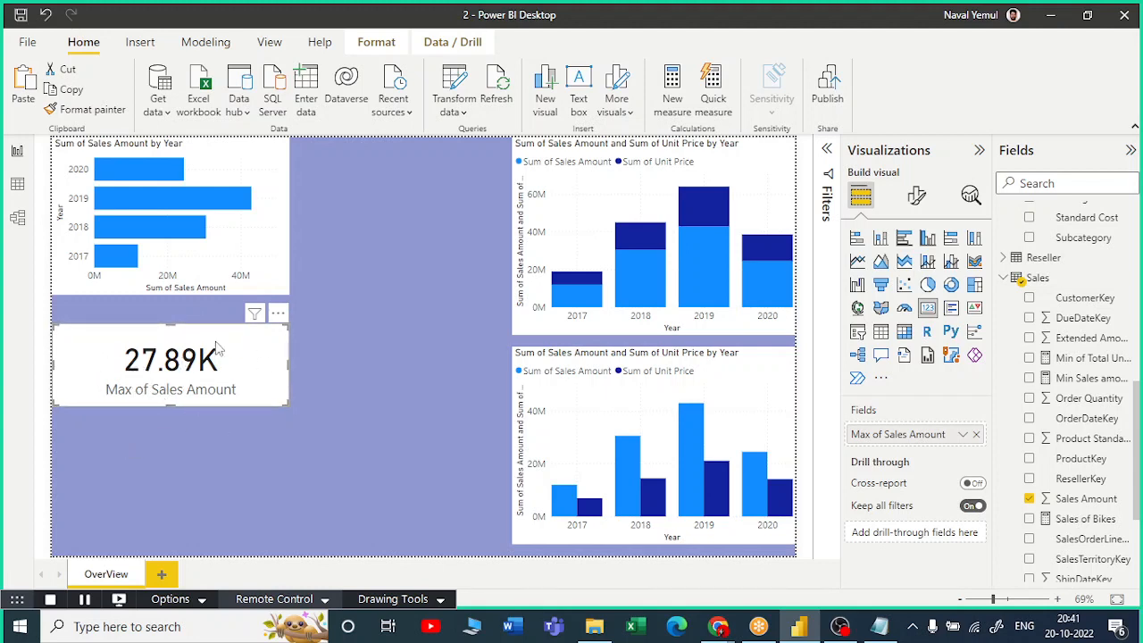
{"action": "left_click_drag", "start_coordinate": [319, 355], "coordinate": [166, 398]}
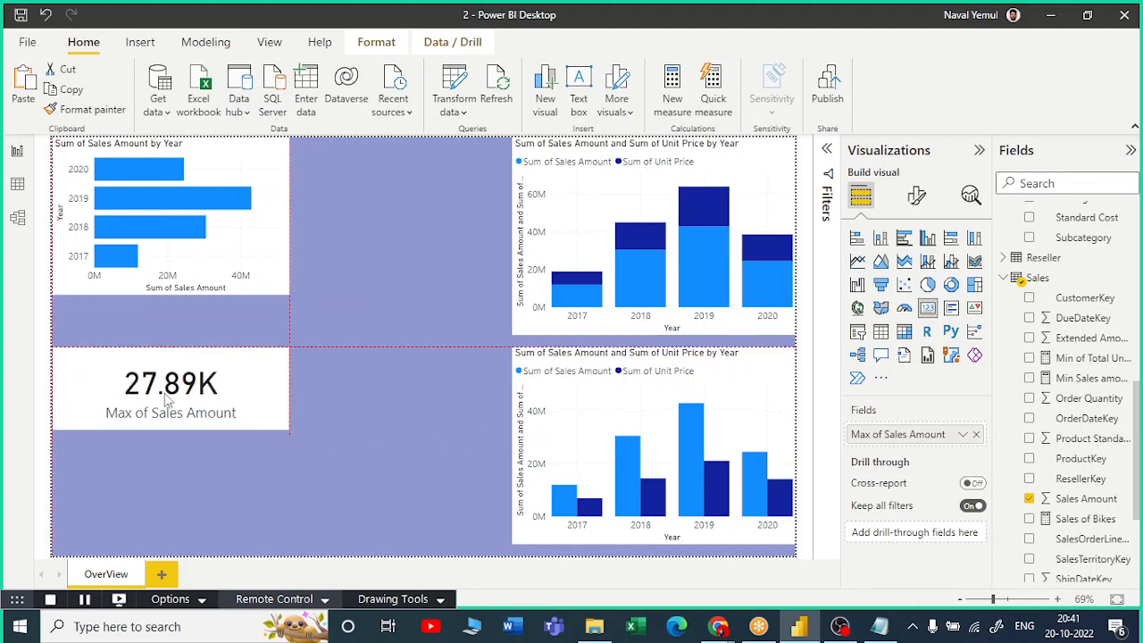
{"action": "left_click", "coordinate": [963, 434]}
{"action": "left_click", "coordinate": [1027, 229]}
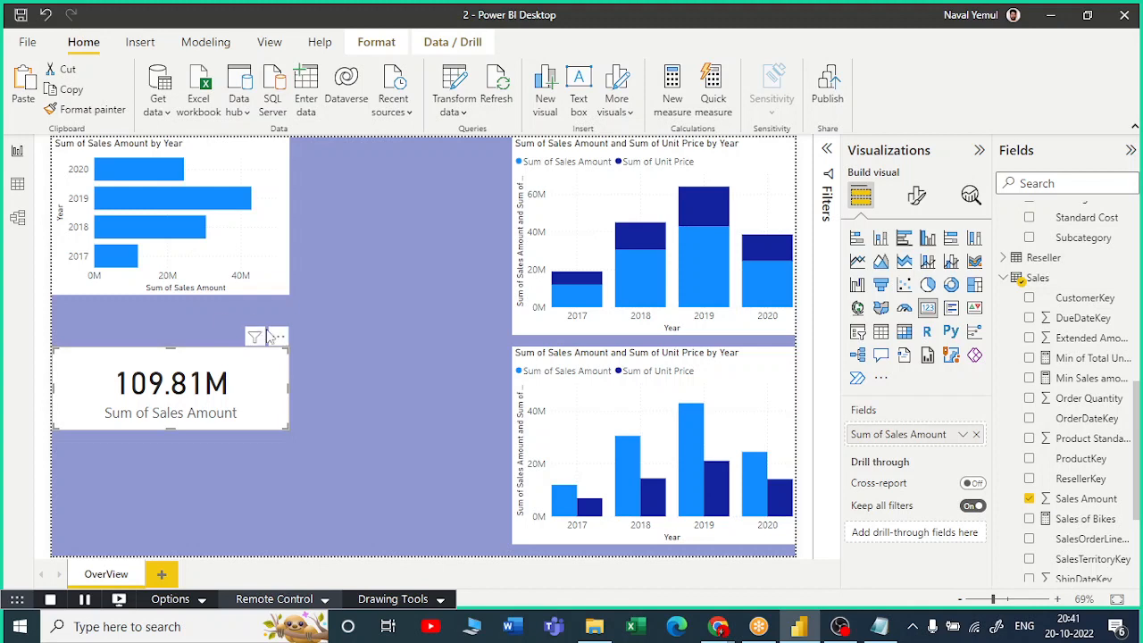
- Move the Sales Amount card to the page's upper edge between the bar chart and the stacked column chart, fitted to the gap
{"action": "left_click_drag", "start_coordinate": [175, 358], "coordinate": [413, 149]}
{"action": "left_click_drag", "start_coordinate": [527, 215], "coordinate": [427, 280]}
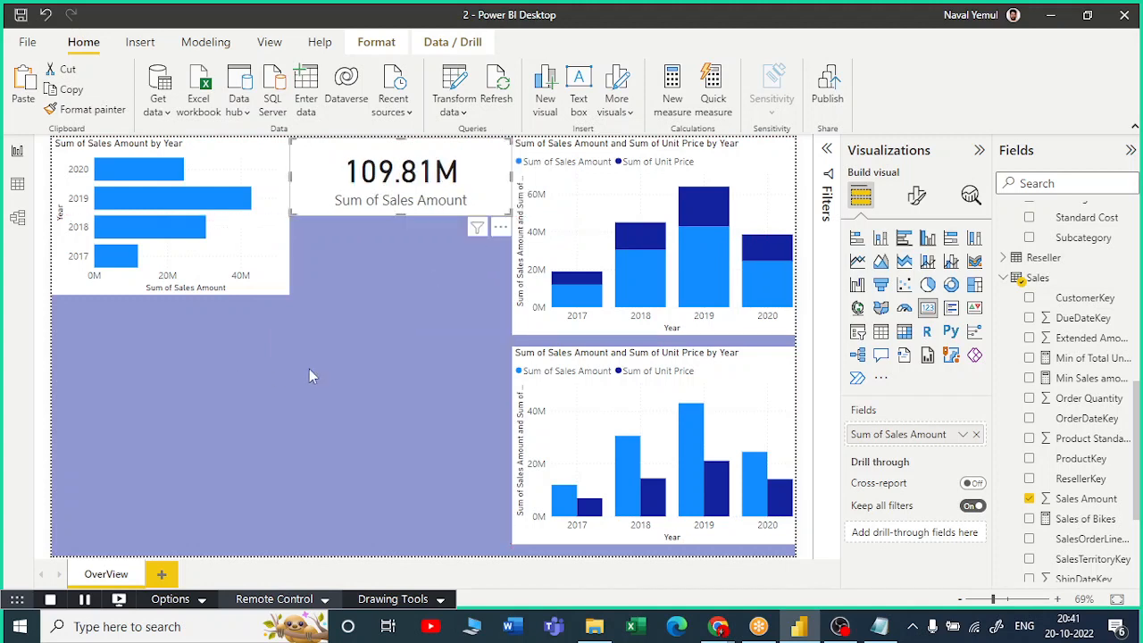
{"action": "left_click", "coordinate": [309, 368]}
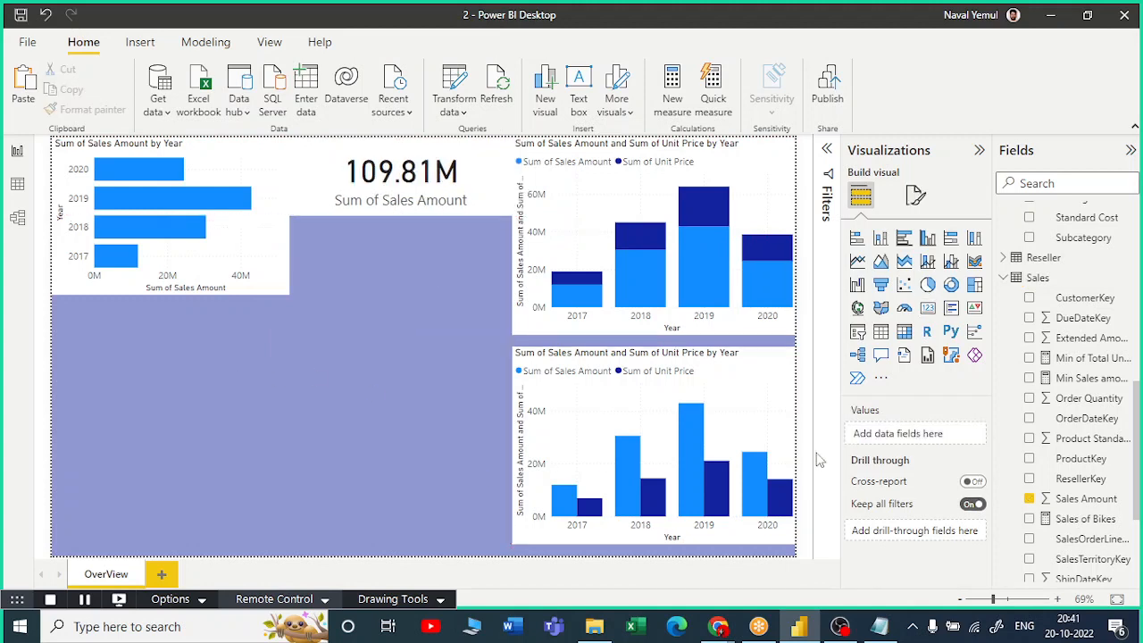
- Add a line chart in the empty area below the bar chart with Sales Amount on its Y-axis
{"action": "left_click", "coordinate": [858, 262]}
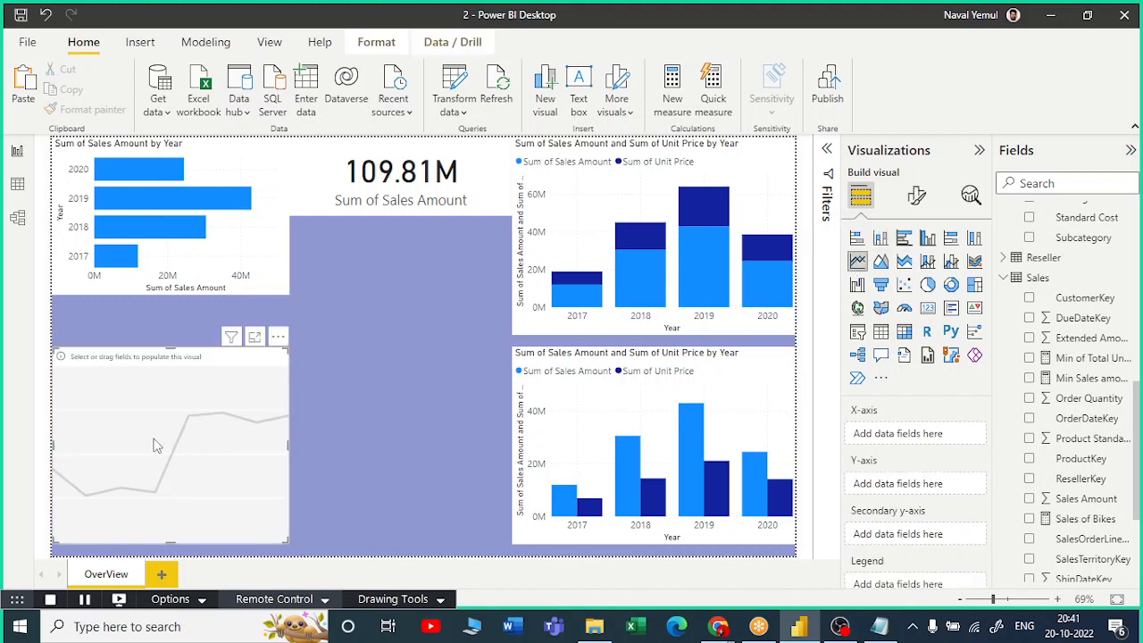
{"action": "left_click_drag", "start_coordinate": [133, 421], "coordinate": [135, 412]}
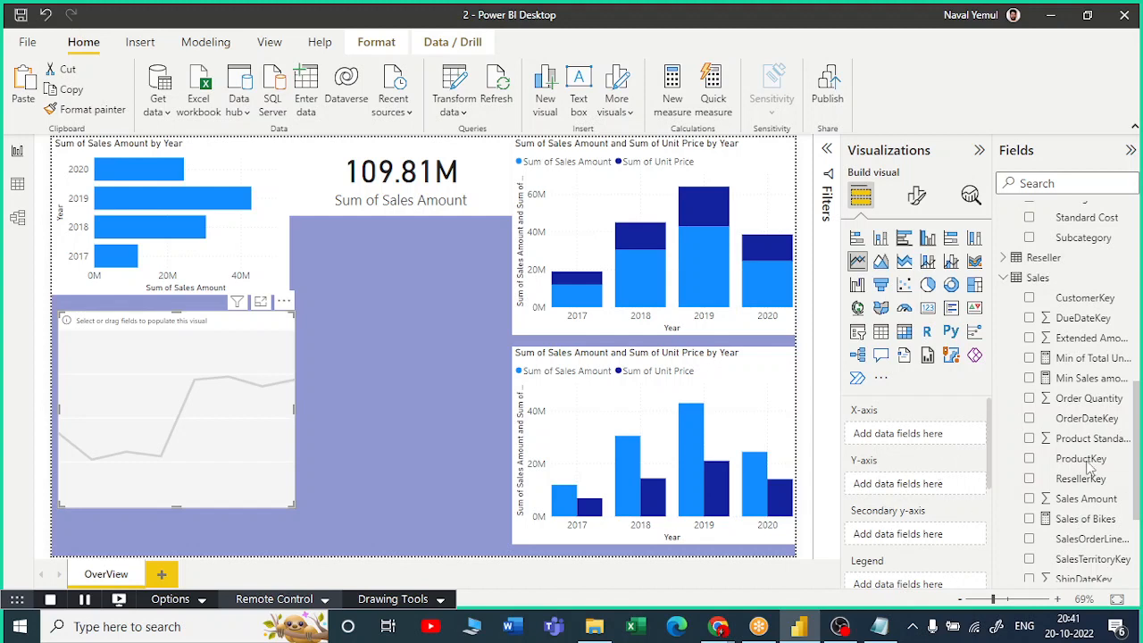
{"action": "scroll", "coordinate": [1084, 466], "scroll_direction": "down", "scroll_amount": 1}
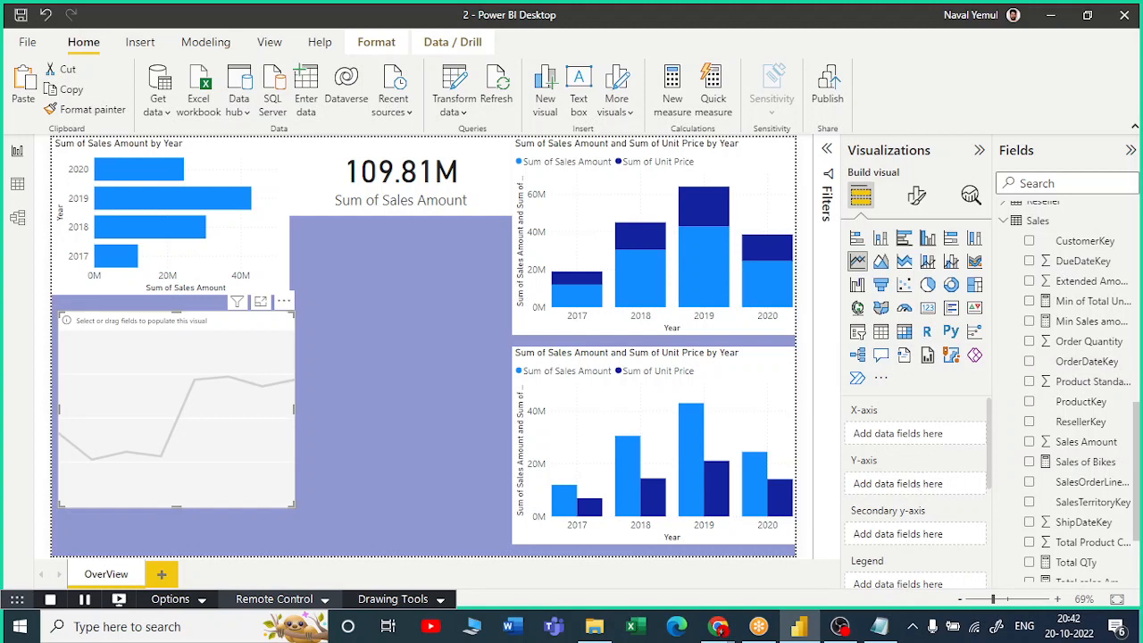
{"action": "left_click_drag", "start_coordinate": [177, 393], "coordinate": [202, 386]}
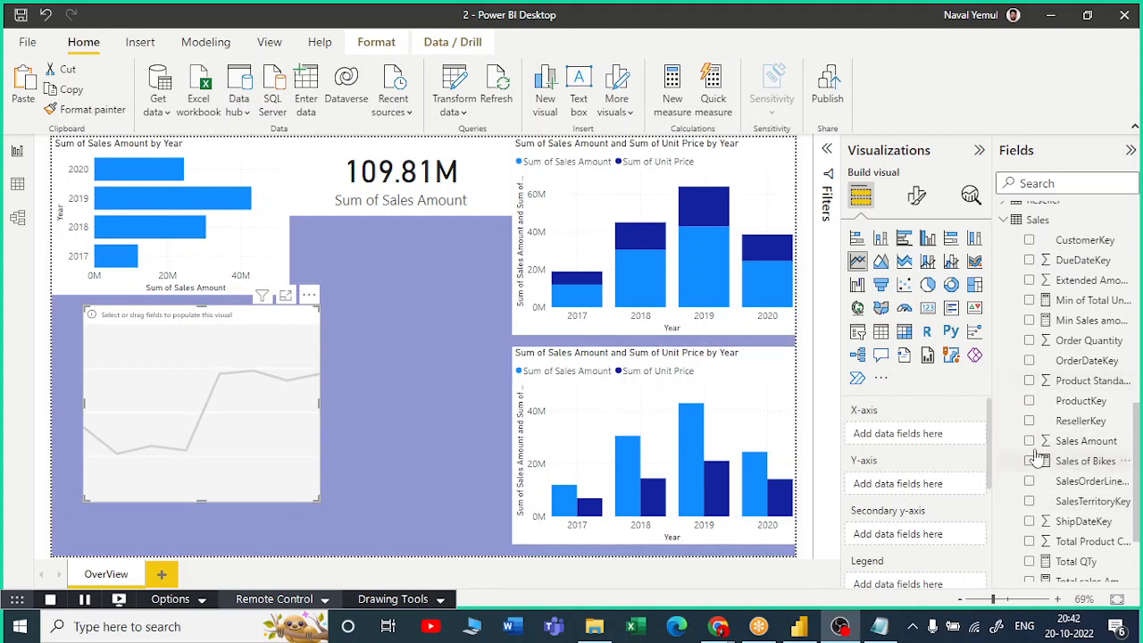
{"action": "scroll", "coordinate": [1047, 357], "scroll_direction": "down", "scroll_amount": 1}
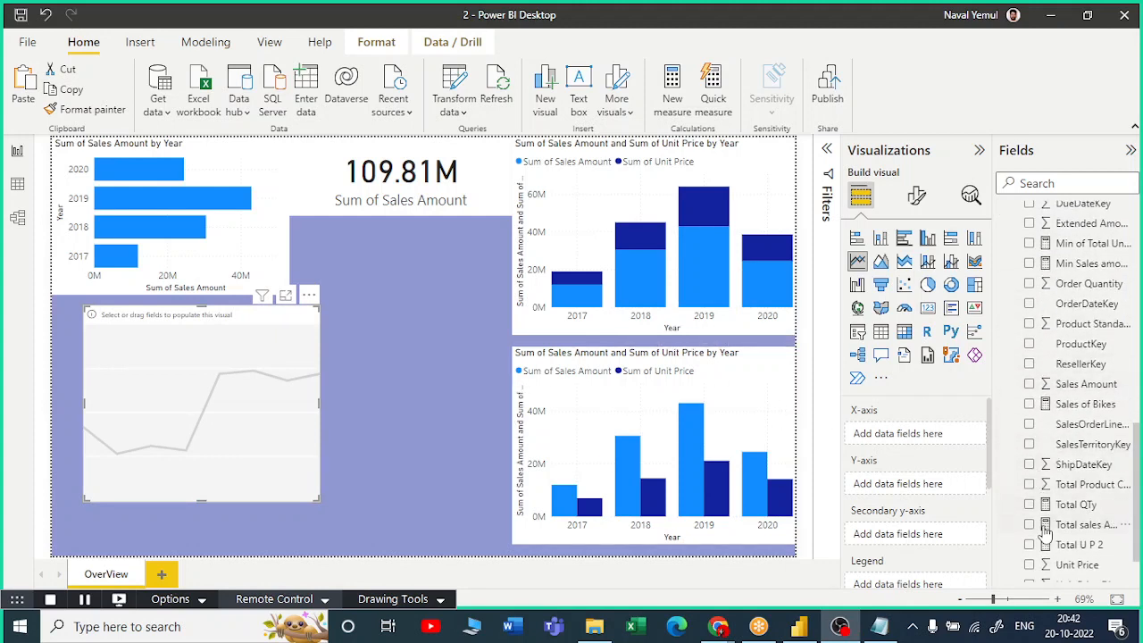
{"action": "scroll", "coordinate": [1046, 533], "scroll_direction": "down", "scroll_amount": 1}
{"action": "scroll", "coordinate": [1041, 390], "scroll_direction": "up", "scroll_amount": 1}
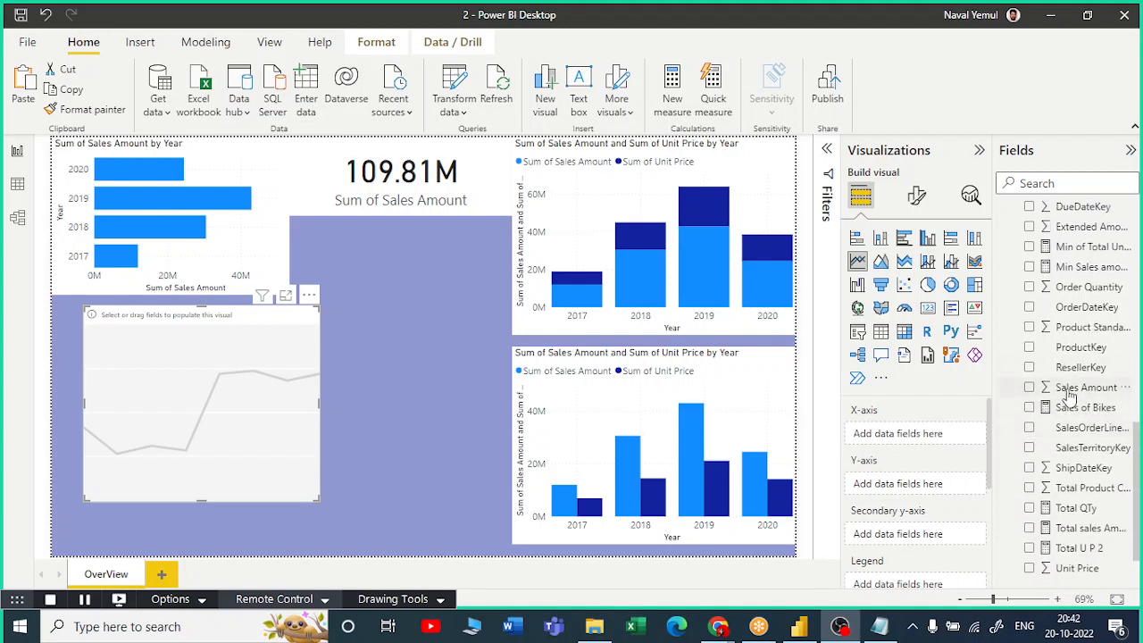
{"action": "left_click_drag", "start_coordinate": [1031, 396], "coordinate": [909, 458]}
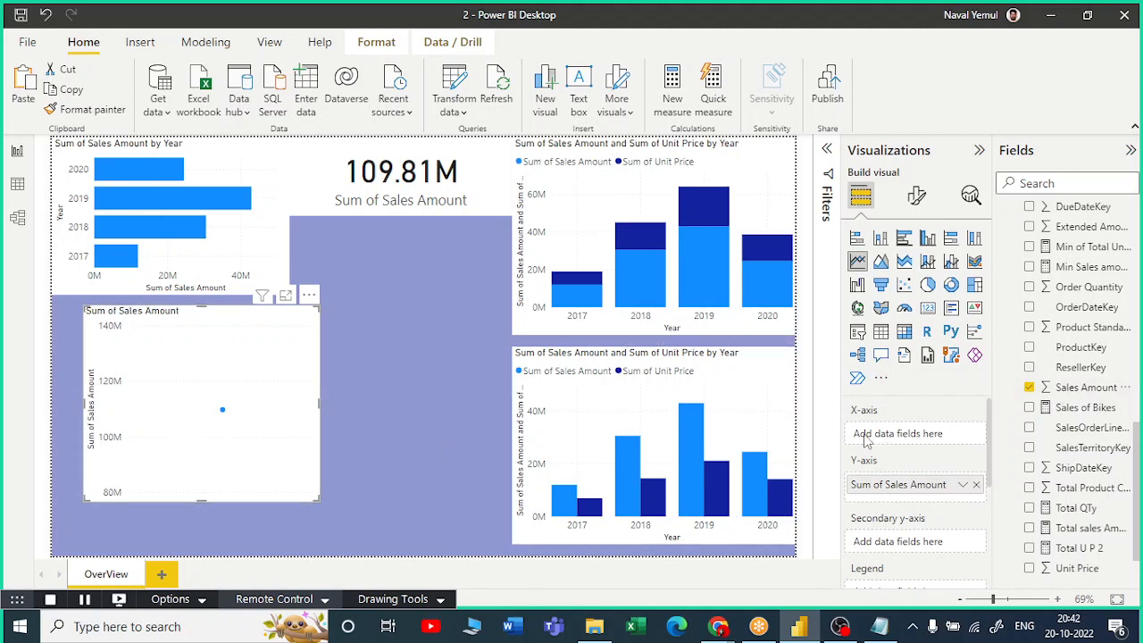
- Put the Date field from the Date table on the line chart's X-axis
{"action": "scroll", "coordinate": [1069, 344], "scroll_direction": "up", "scroll_amount": 10}
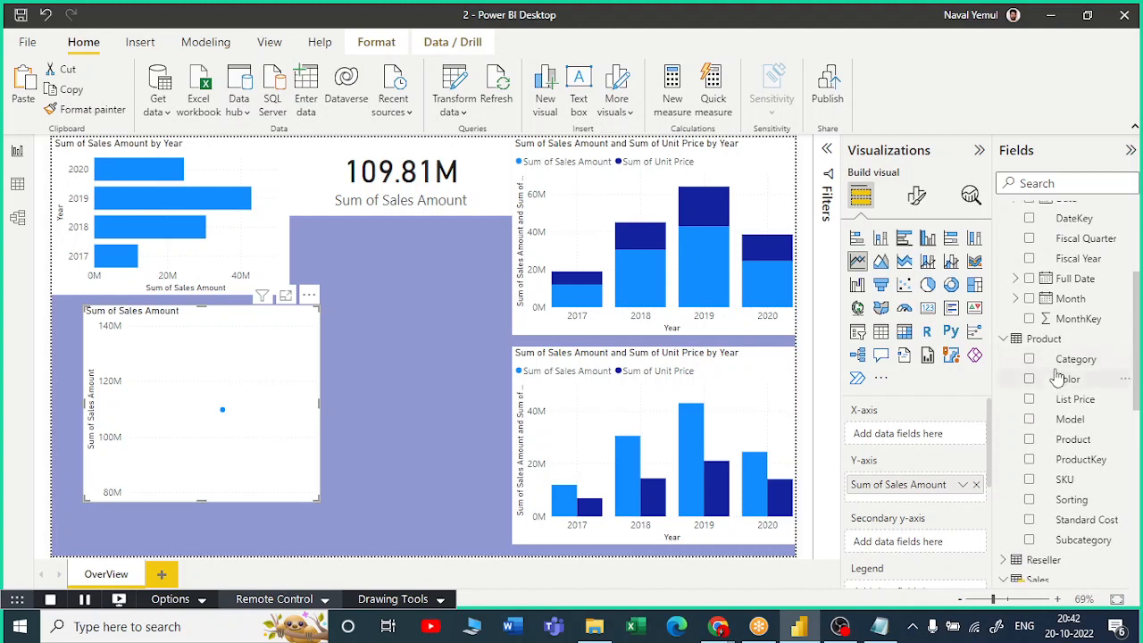
{"action": "scroll", "coordinate": [1058, 379], "scroll_direction": "up", "scroll_amount": 2}
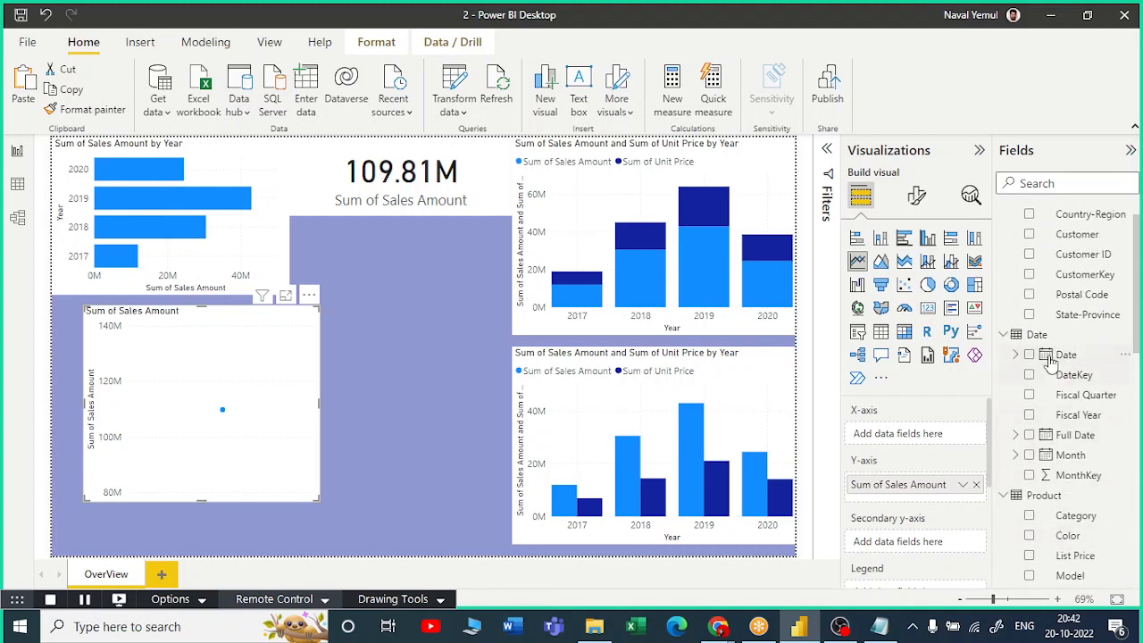
{"action": "left_click", "coordinate": [1030, 355]}
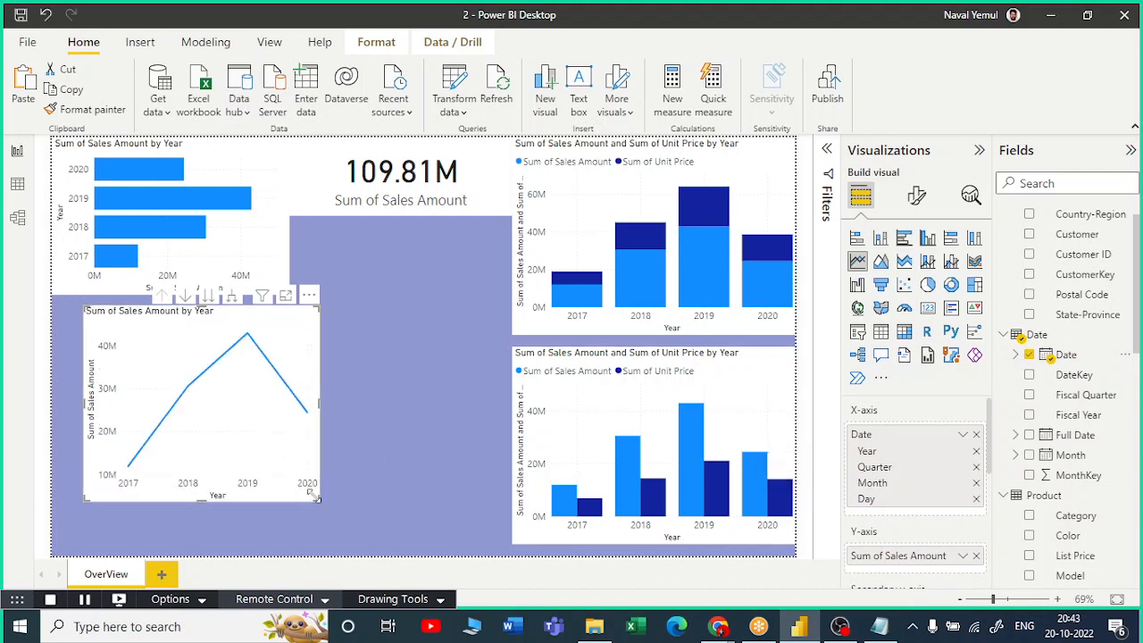
- Convert the line chart to an area chart and resize it slightly wider than the bar chart above, leaving a gap between them
{"action": "left_click_drag", "start_coordinate": [315, 497], "coordinate": [420, 513]}
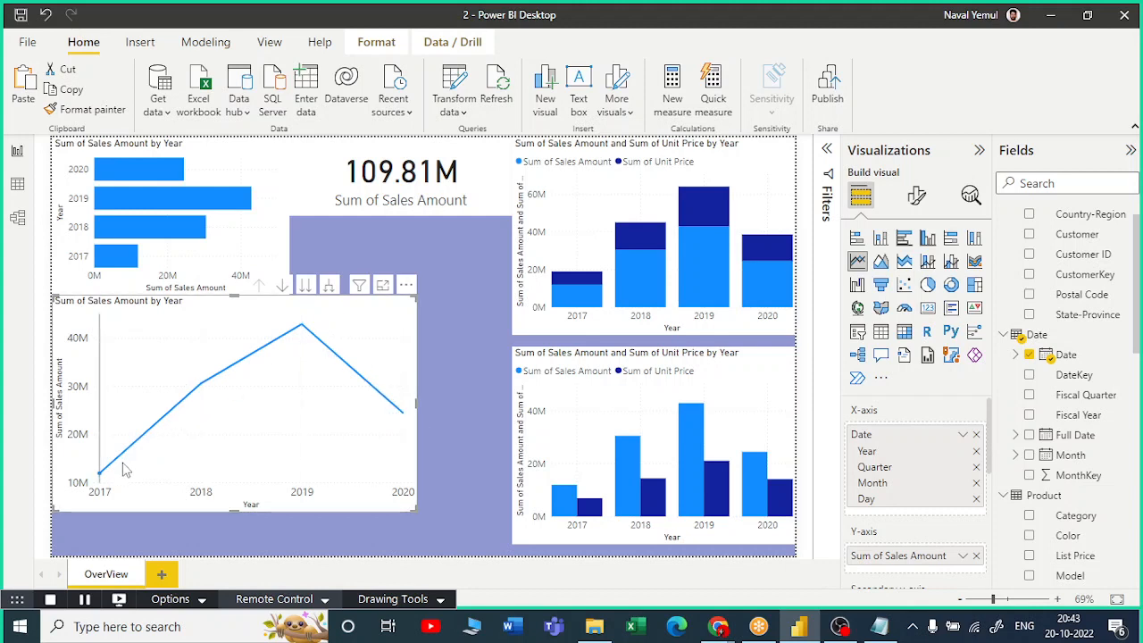
{"action": "left_click_drag", "start_coordinate": [353, 347], "coordinate": [351, 369]}
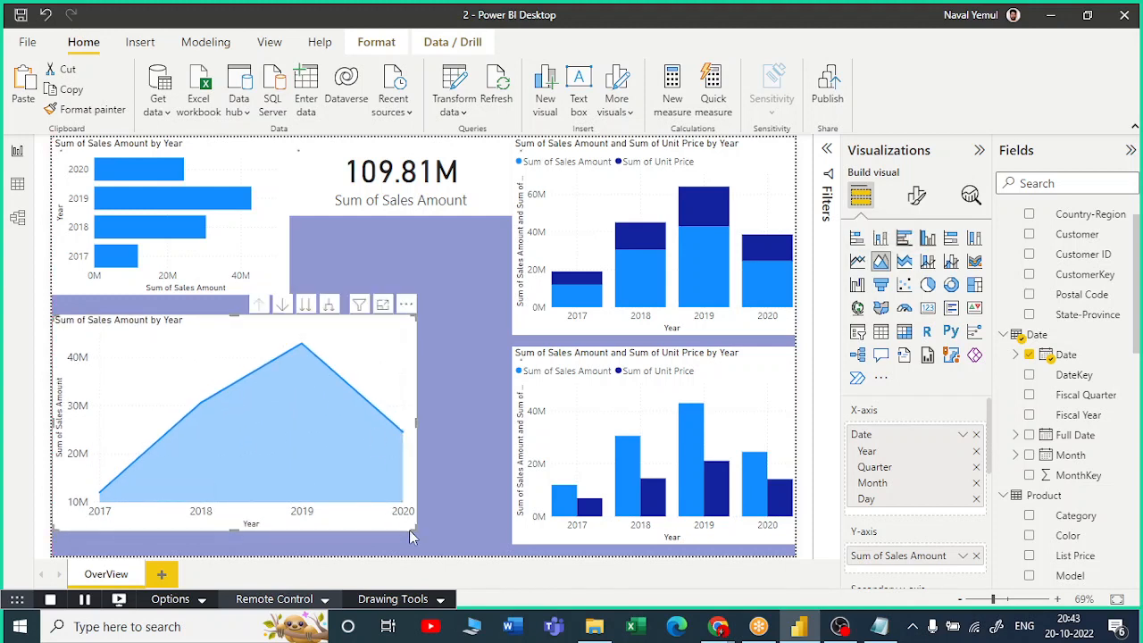
{"action": "left_click_drag", "start_coordinate": [413, 539], "coordinate": [339, 515]}
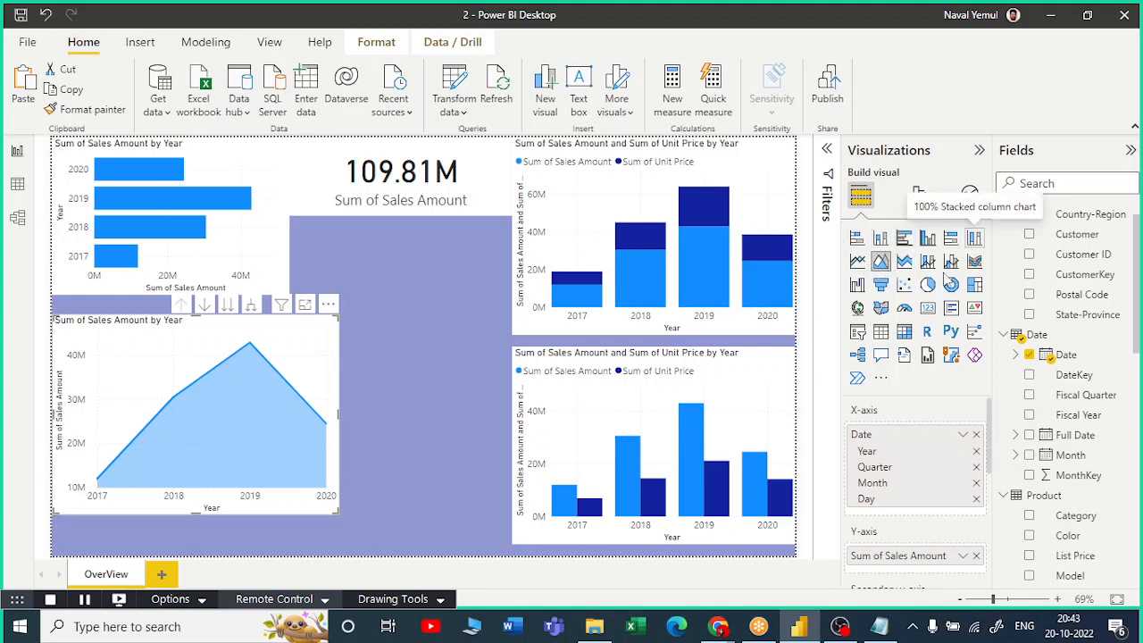
- Deselect the area chart and add a new blank page to the report
{"action": "left_click", "coordinate": [401, 327]}
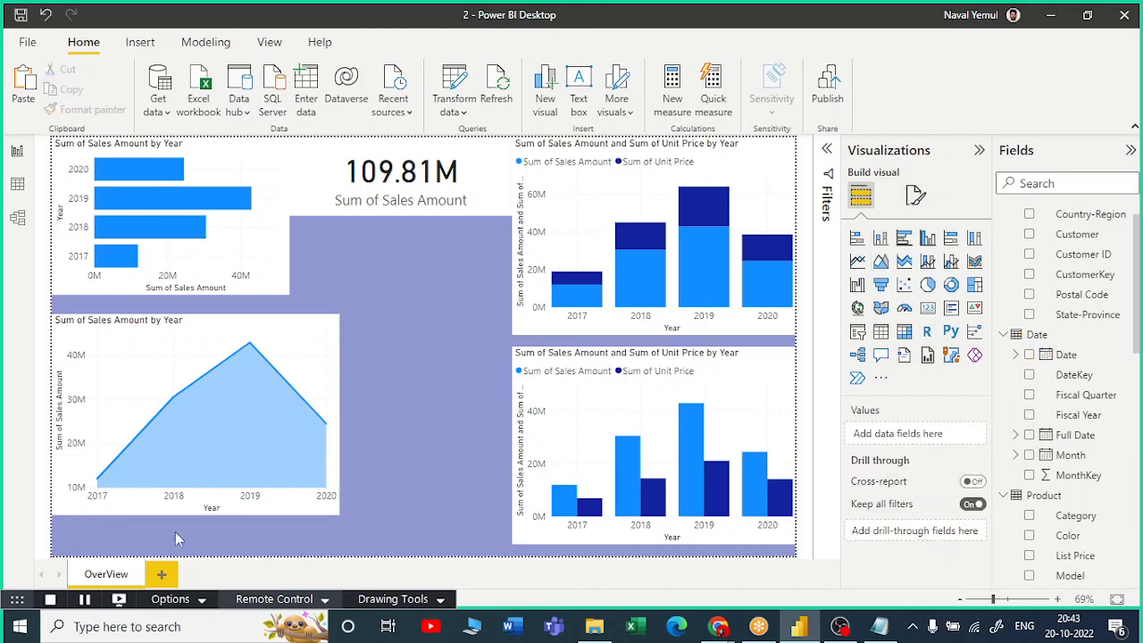
{"action": "left_click", "coordinate": [163, 575]}
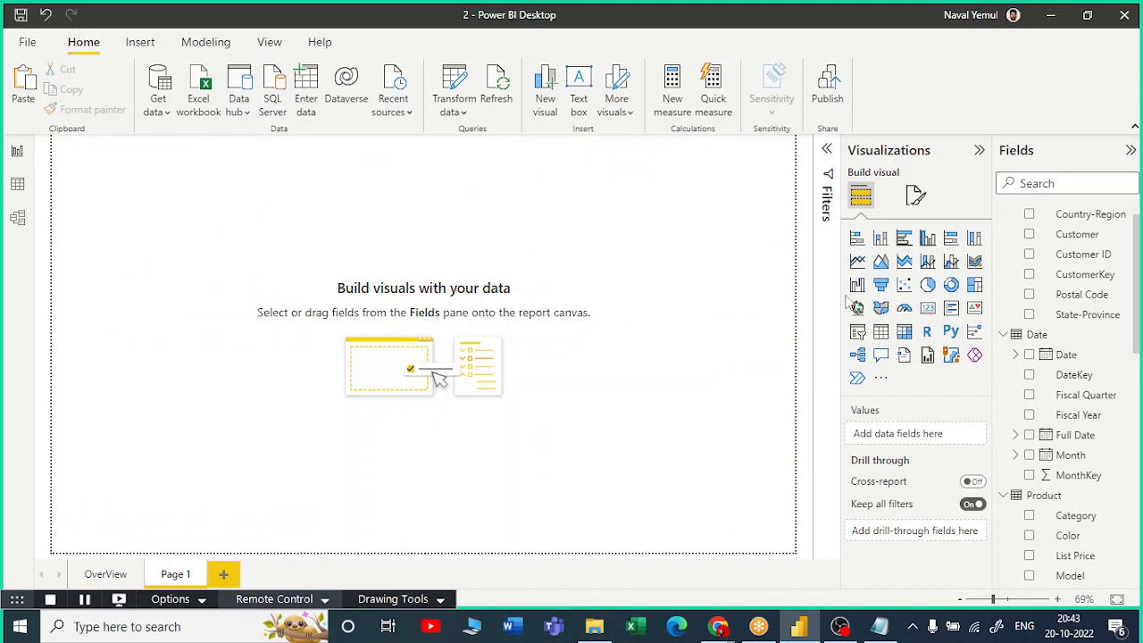
- Add a pie chart to the new page, move it away from the page corner and enlarge it slightly
{"action": "left_click", "coordinate": [927, 286]}
{"action": "left_click_drag", "start_coordinate": [198, 270], "coordinate": [360, 300]}
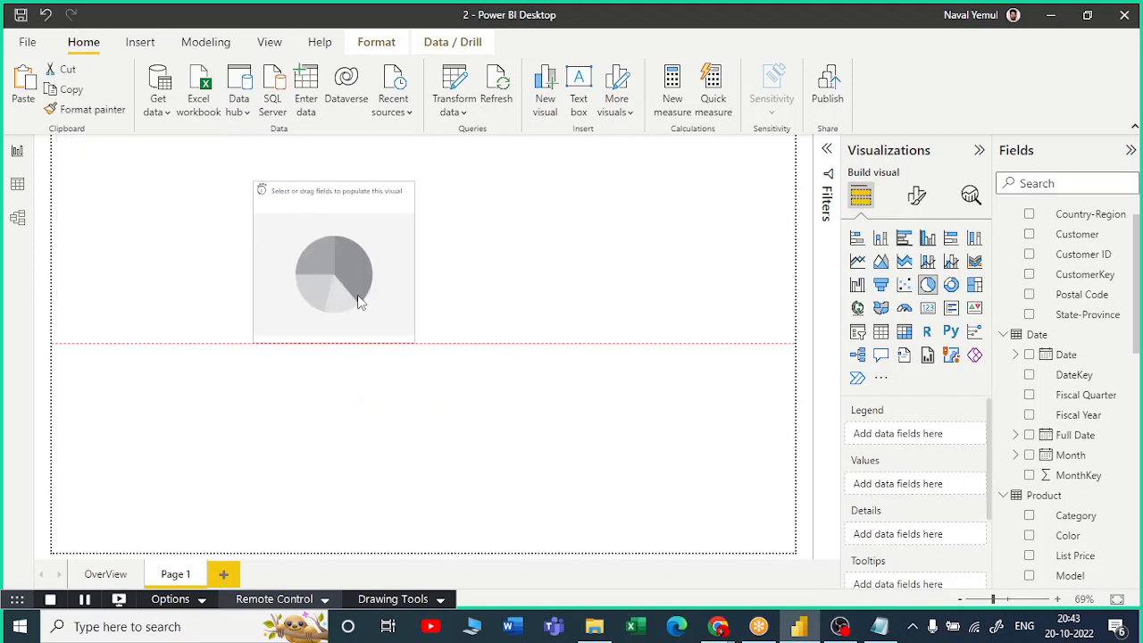
{"action": "left_click_drag", "start_coordinate": [453, 374], "coordinate": [466, 384]}
{"action": "left_click_drag", "start_coordinate": [391, 332], "coordinate": [354, 346]}
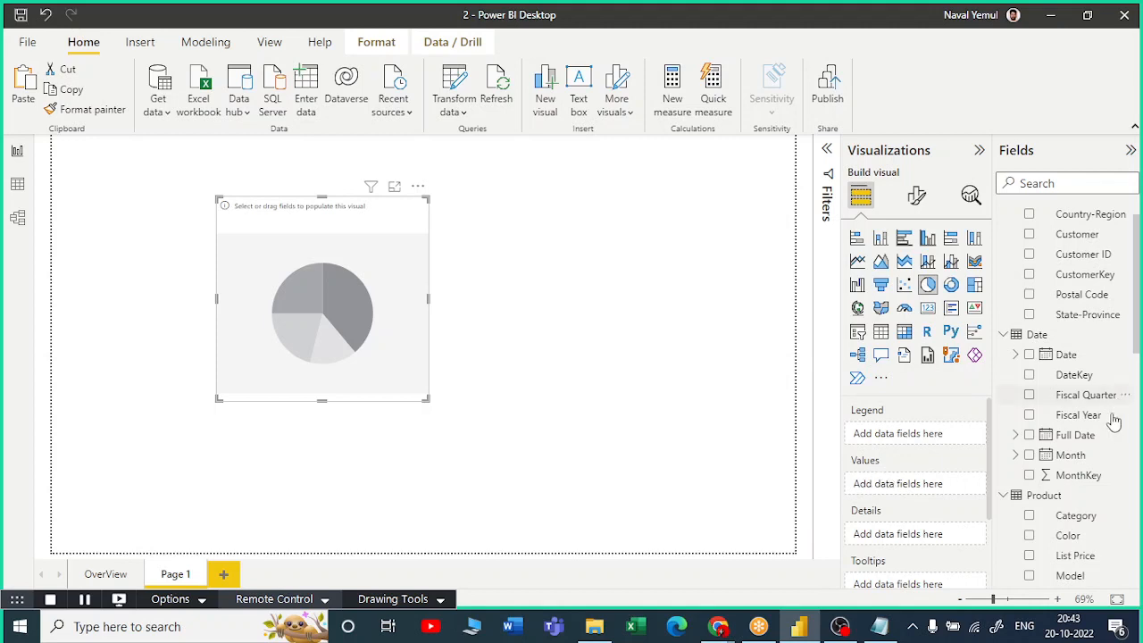
- Widen the field list and add Total Product Cost from the Sales table as the pie chart's values
{"action": "scroll", "coordinate": [1099, 447], "scroll_direction": "down", "scroll_amount": 6}
{"action": "scroll", "coordinate": [1092, 468], "scroll_direction": "down", "scroll_amount": 5}
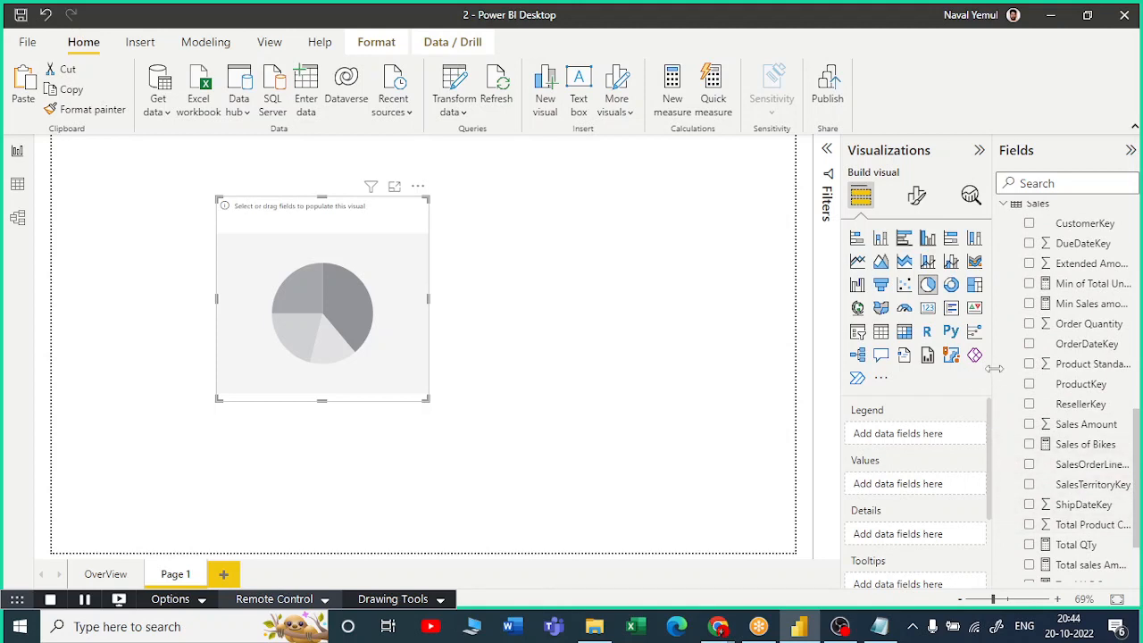
{"action": "left_click_drag", "start_coordinate": [994, 369], "coordinate": [970, 368]}
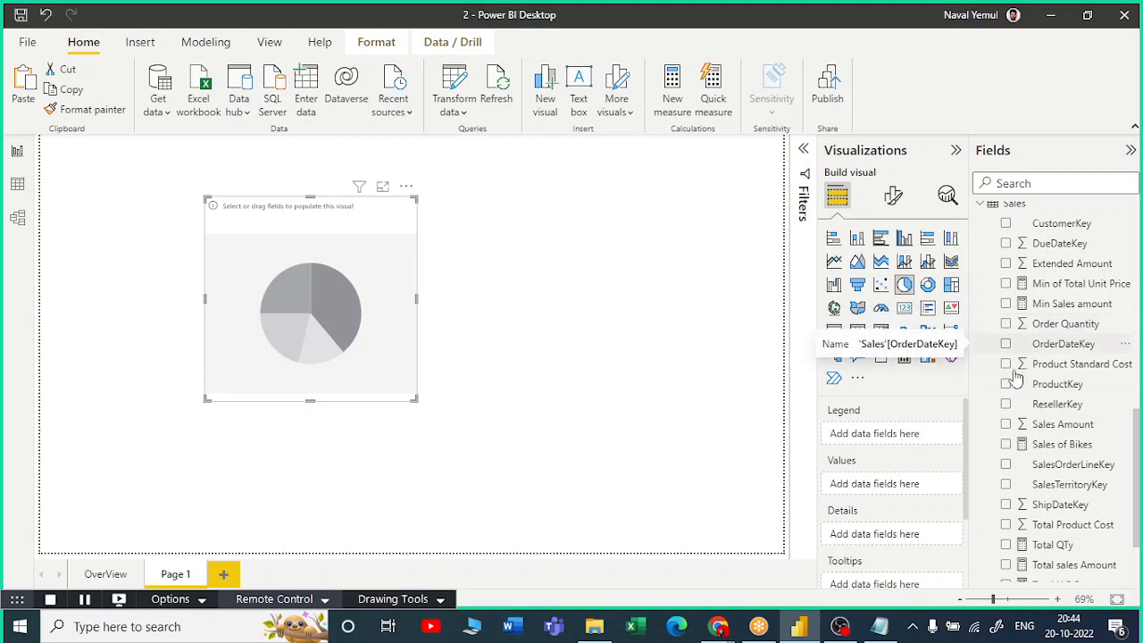
{"action": "scroll", "coordinate": [1036, 402], "scroll_direction": "down", "scroll_amount": 2}
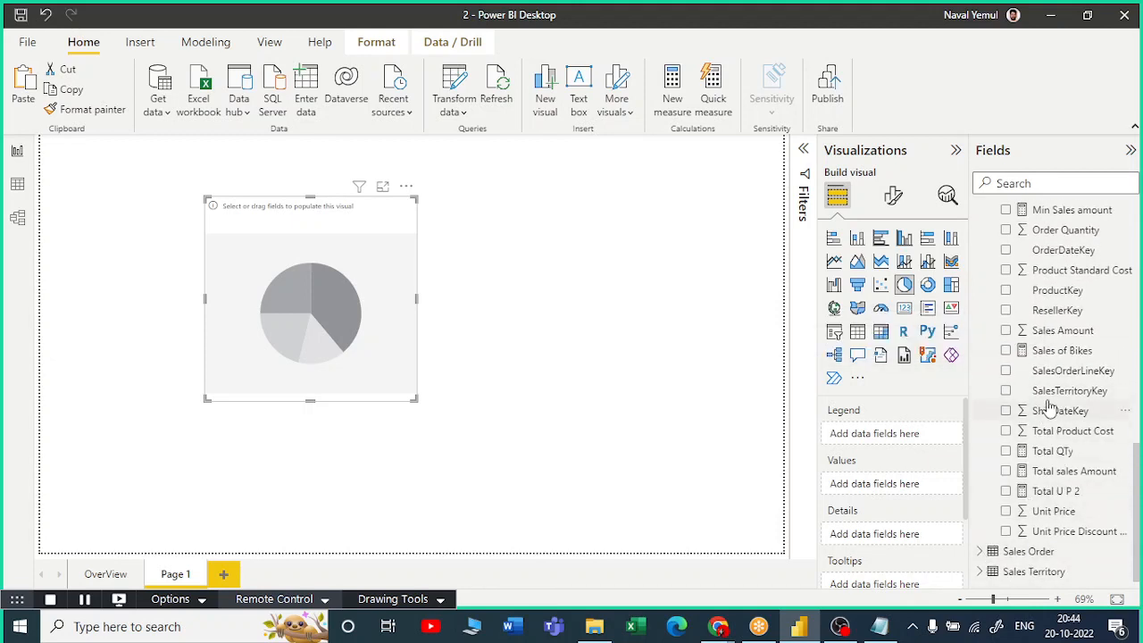
{"action": "scroll", "coordinate": [1050, 406], "scroll_direction": "up", "scroll_amount": 4}
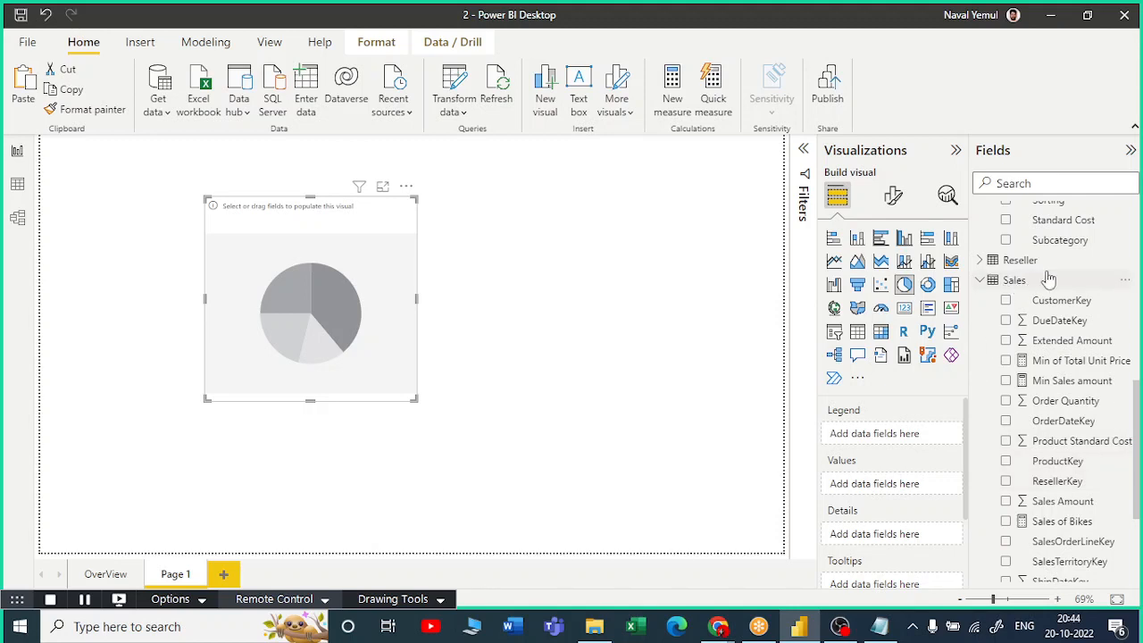
{"action": "scroll", "coordinate": [1054, 376], "scroll_direction": "down", "scroll_amount": 3}
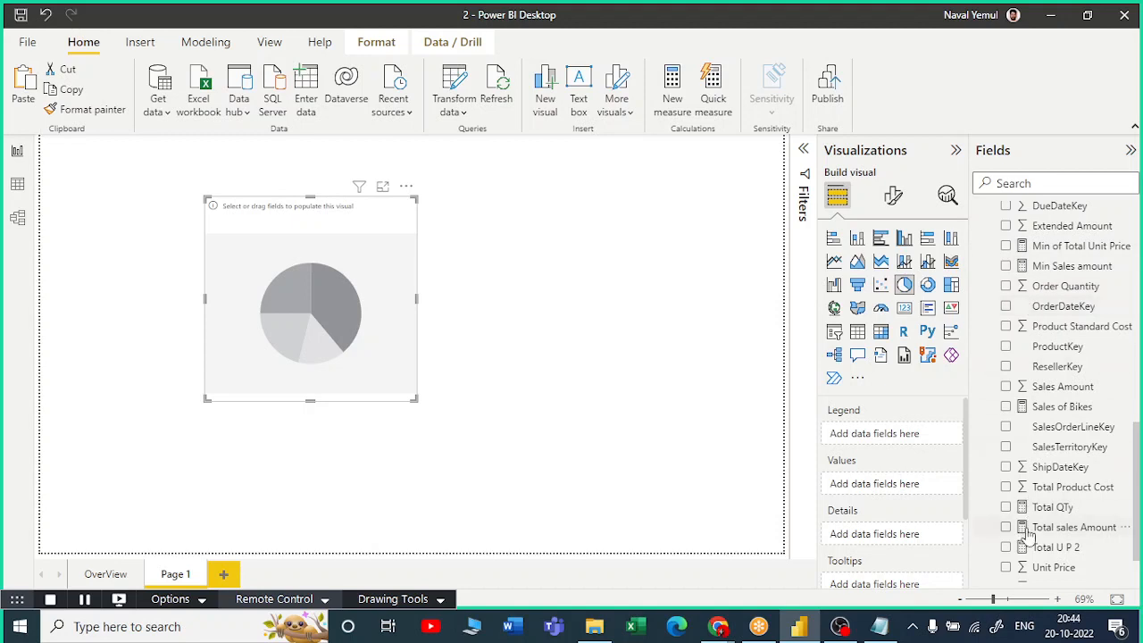
{"action": "left_click", "coordinate": [1041, 489]}
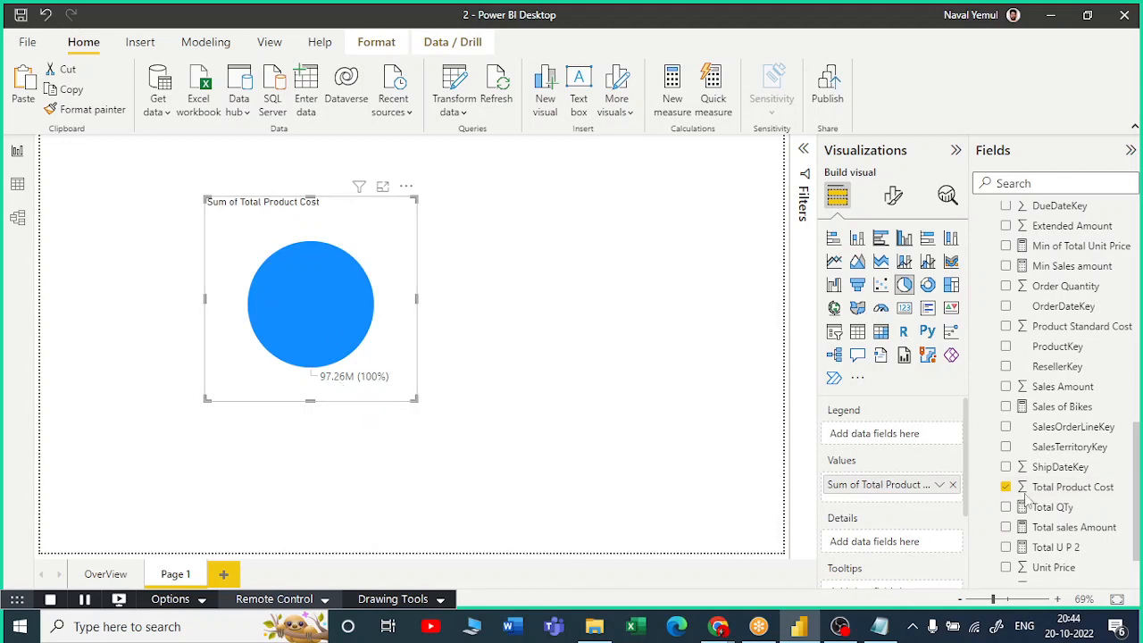
- Examine the distinct values of the Product table's Category column in the data view
{"action": "scroll", "coordinate": [1081, 357], "scroll_direction": "up", "scroll_amount": 5}
{"action": "scroll", "coordinate": [1076, 371], "scroll_direction": "up", "scroll_amount": 5}
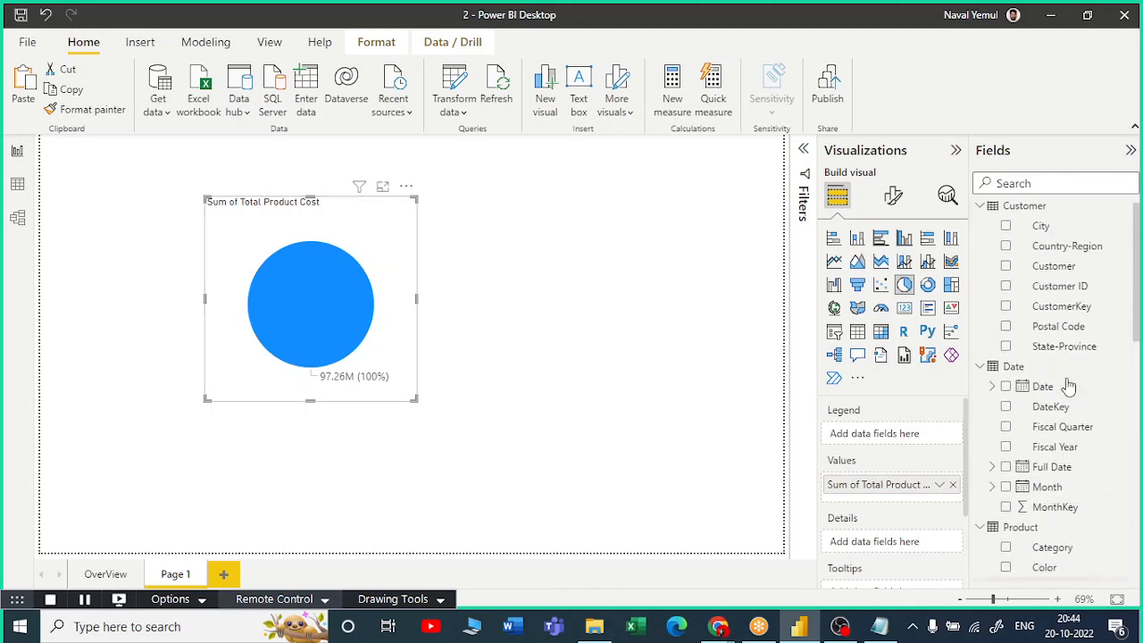
{"action": "scroll", "coordinate": [1023, 441], "scroll_direction": "down", "scroll_amount": 5}
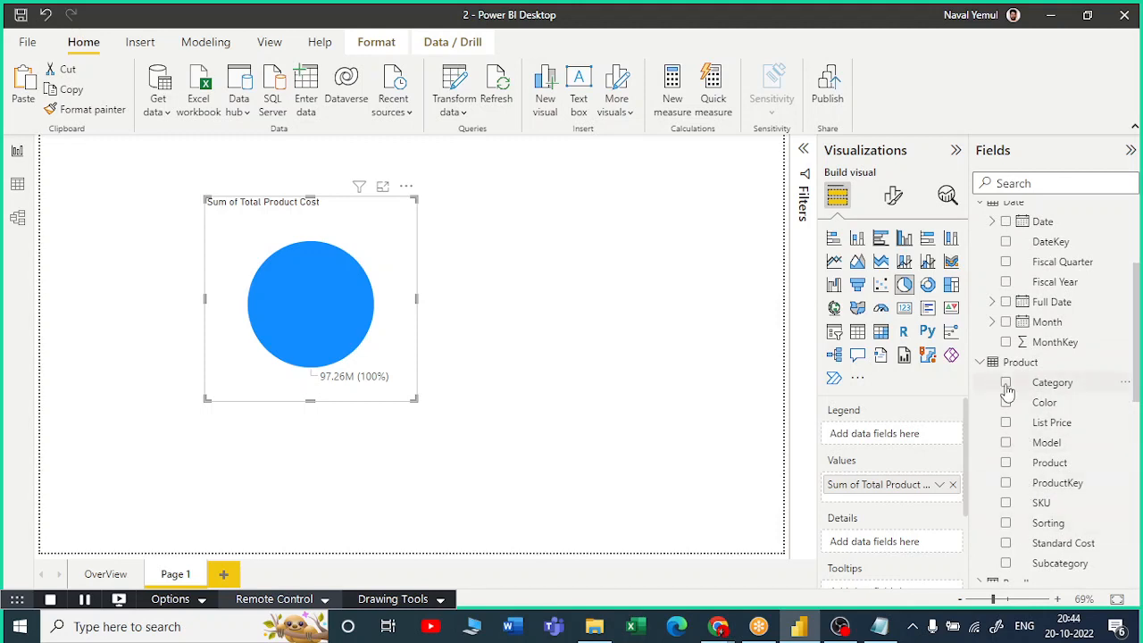
{"action": "left_click", "coordinate": [17, 187]}
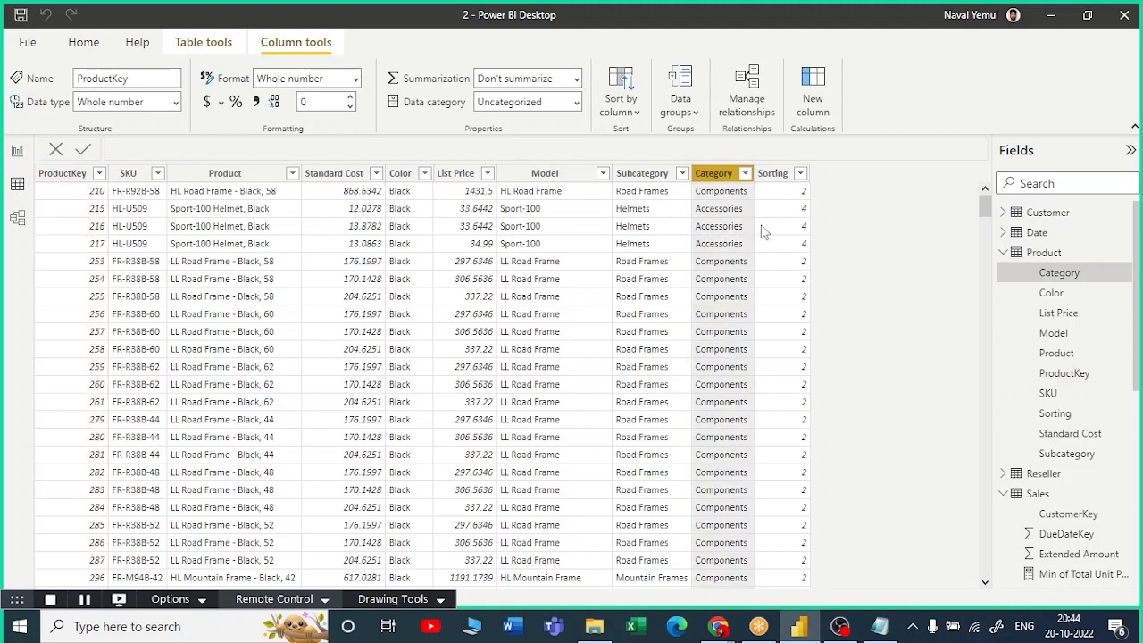
{"action": "left_click", "coordinate": [745, 174]}
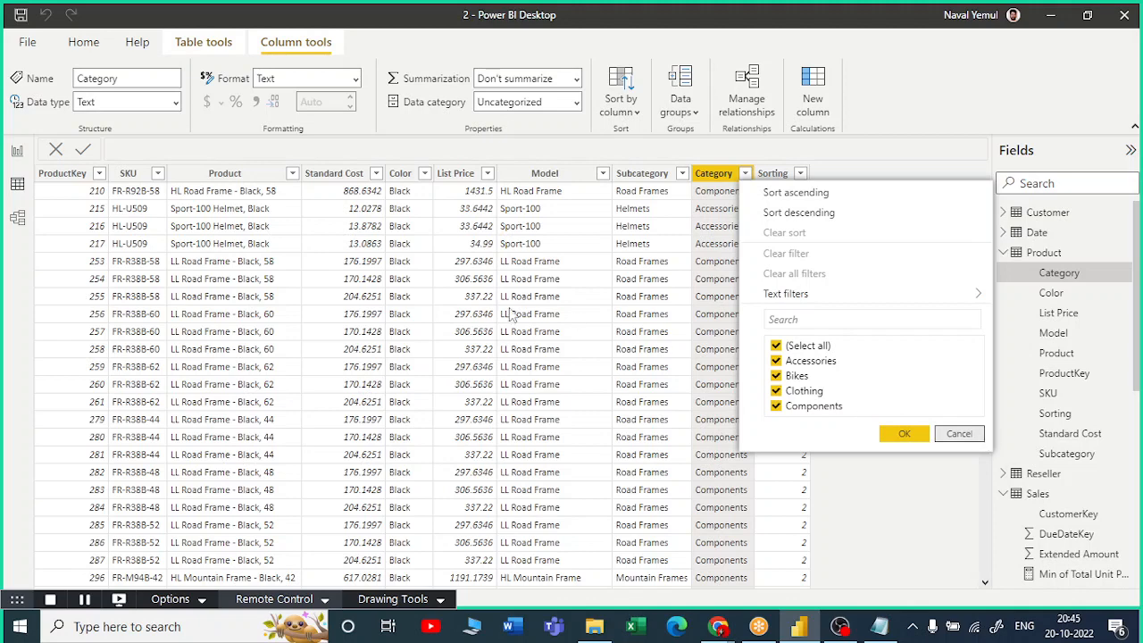
- Look through the distinct values of the Product column without filtering it, and return to the report page
{"action": "left_click", "coordinate": [268, 174]}
{"action": "left_click", "coordinate": [292, 174]}
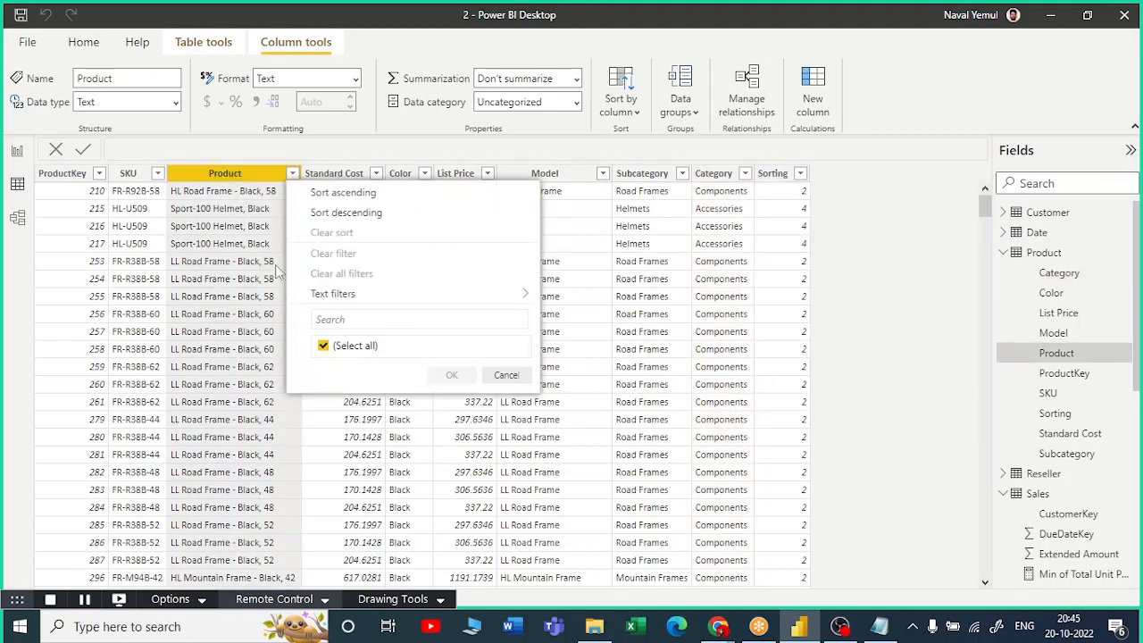
{"action": "scroll", "coordinate": [415, 357], "scroll_direction": "down", "scroll_amount": 20}
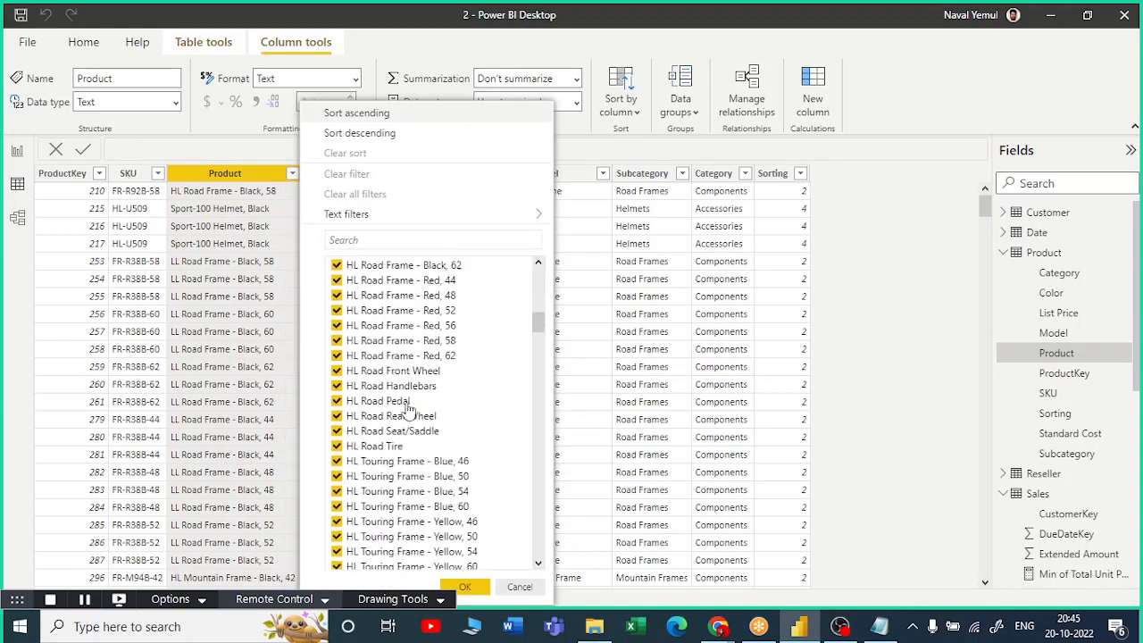
{"action": "scroll", "coordinate": [404, 356], "scroll_direction": "up", "scroll_amount": 20}
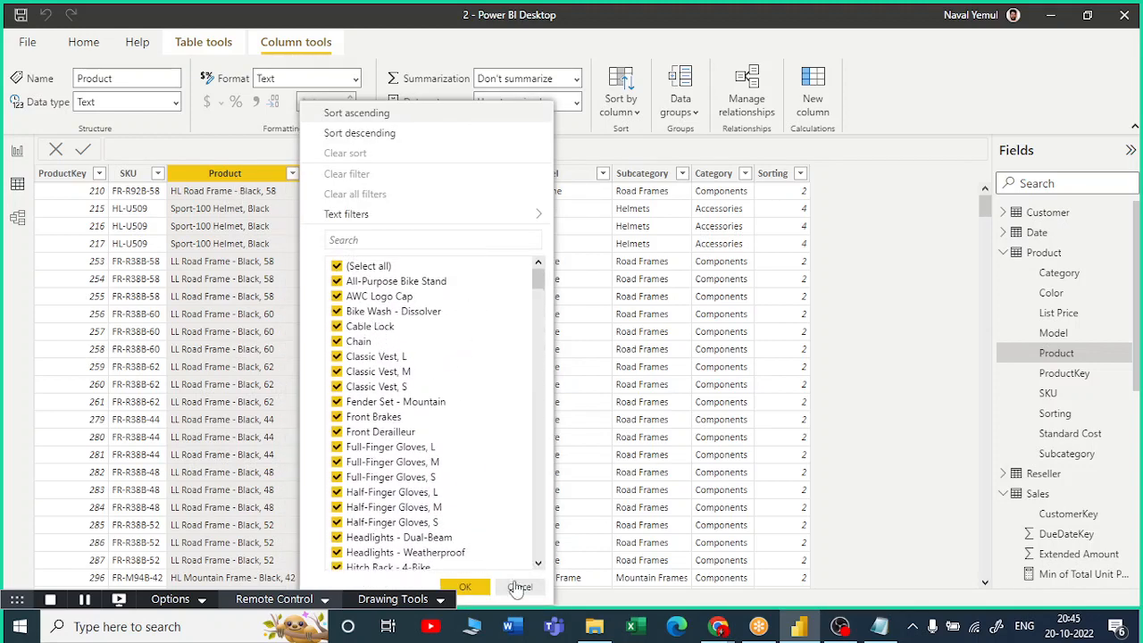
{"action": "left_click", "coordinate": [17, 152]}
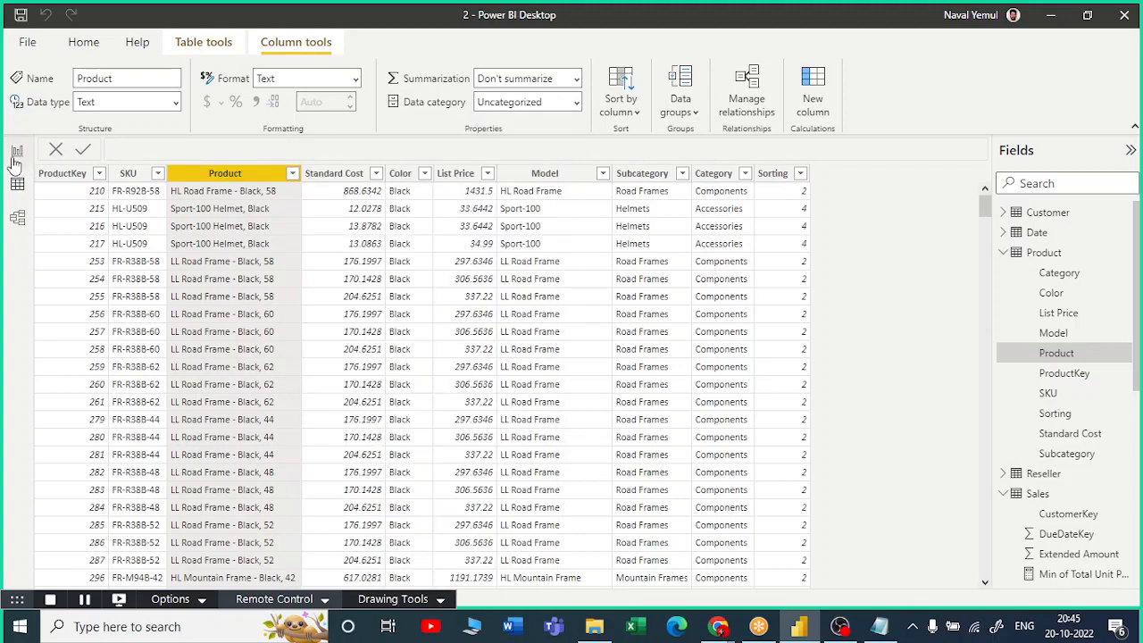
{"action": "left_click", "coordinate": [17, 151]}
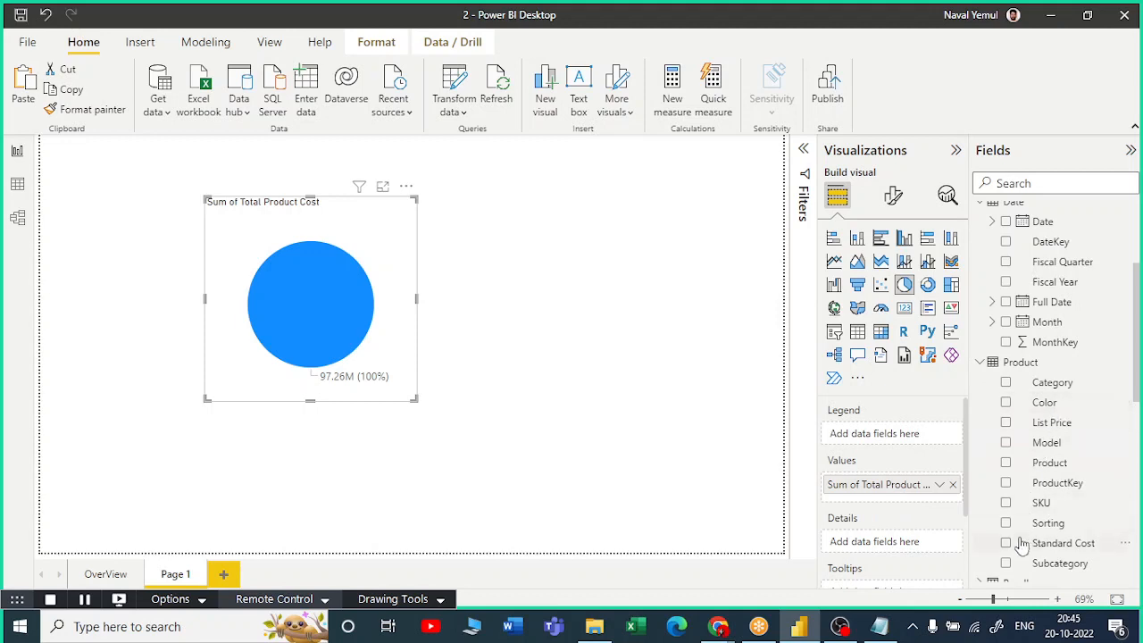
- Split the pie chart by the Product field and enlarge it to the page's lower-right corner
{"action": "left_click", "coordinate": [1005, 463]}
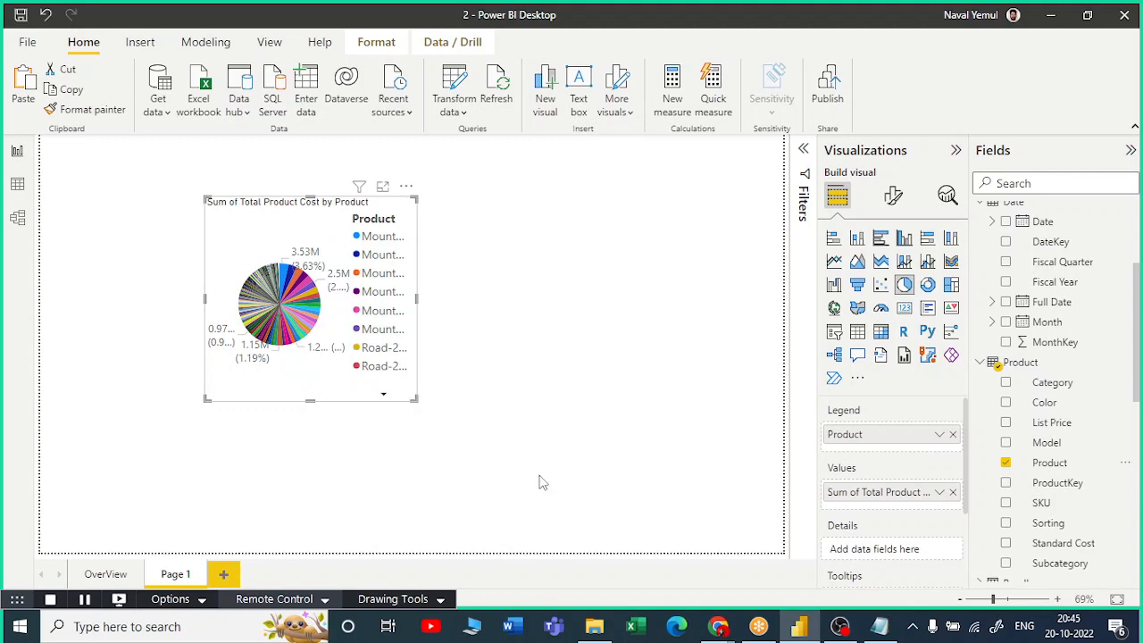
{"action": "left_click_drag", "start_coordinate": [538, 483], "coordinate": [774, 542]}
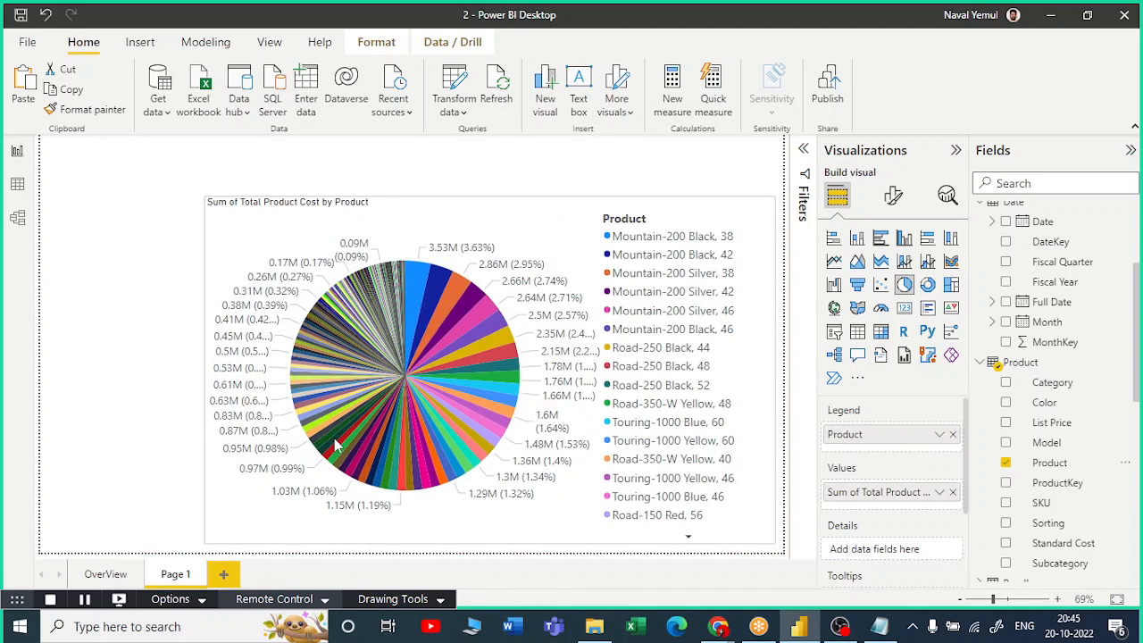
- Browse the pie chart's product legend down through its entries and back to the start
{"action": "left_click", "coordinate": [689, 540]}
{"action": "left_click", "coordinate": [689, 539]}
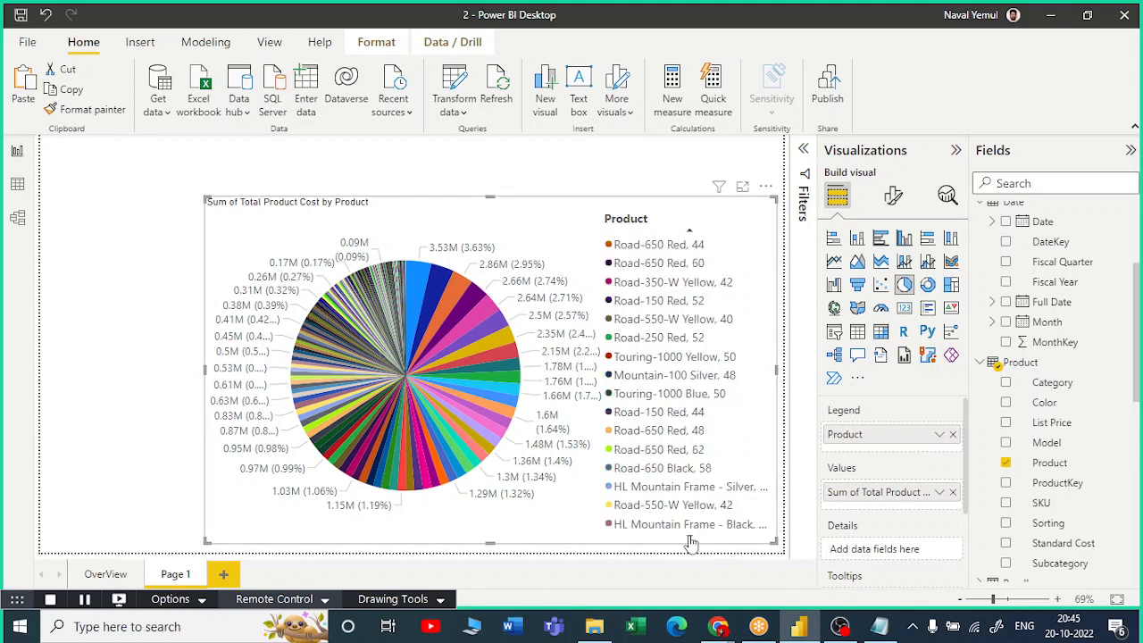
{"action": "left_click", "coordinate": [689, 540]}
{"action": "left_click", "coordinate": [689, 231]}
{"action": "left_click", "coordinate": [690, 230]}
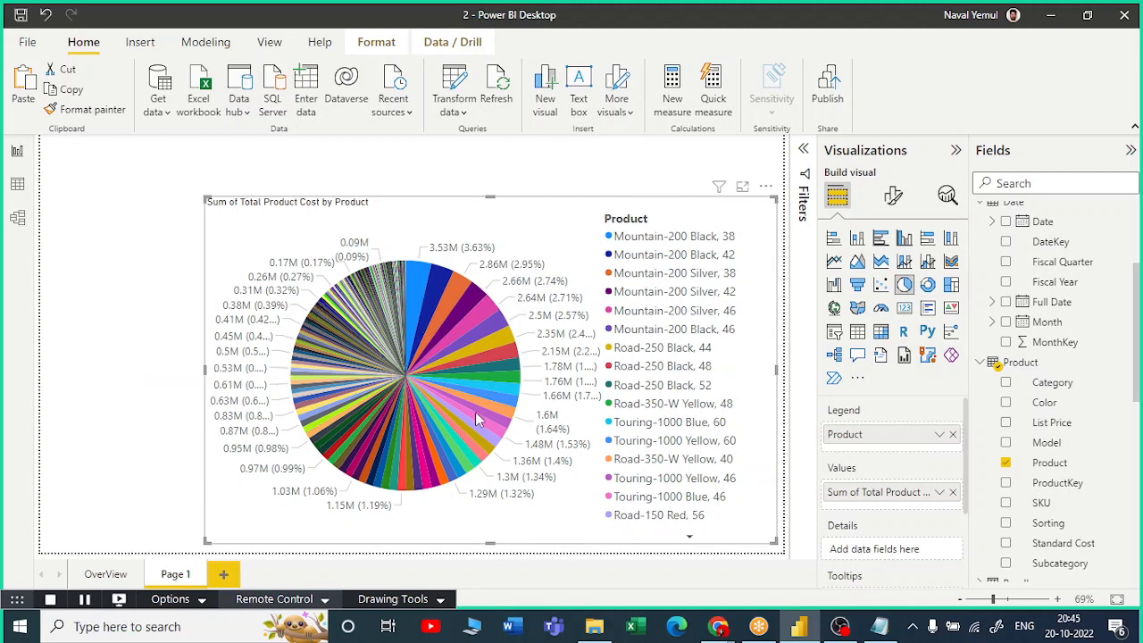
{"action": "mouse_move", "coordinate": [478, 420]}
- Replace Product with Category as the pie chart's legend and shrink the chart into the page's lower-right corner
{"action": "left_click", "coordinate": [953, 435]}
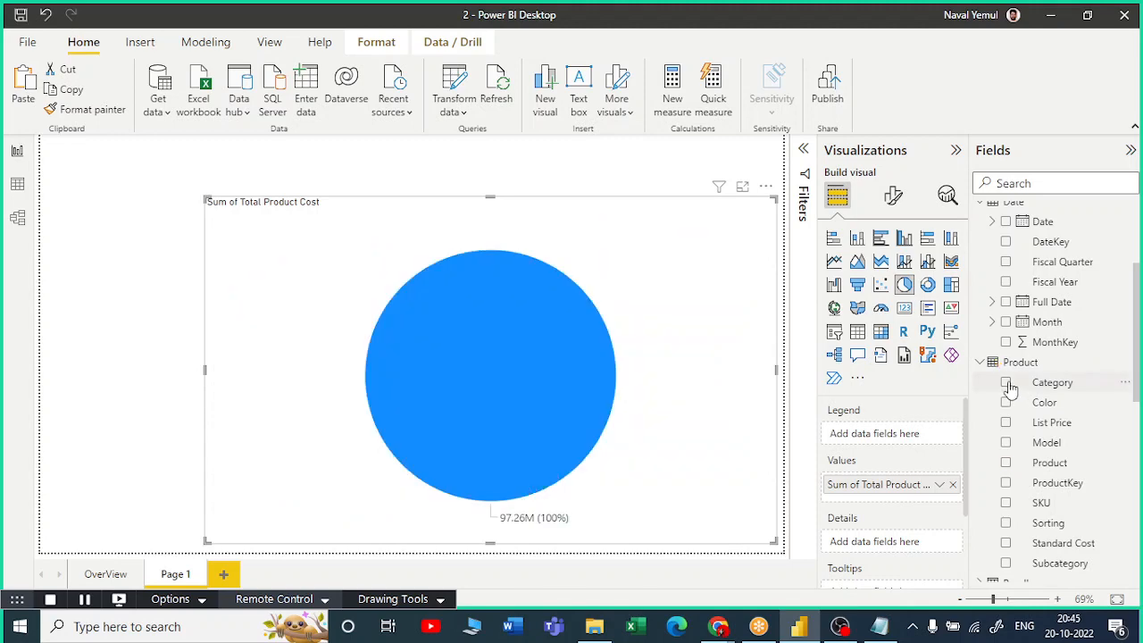
{"action": "left_click", "coordinate": [1007, 383]}
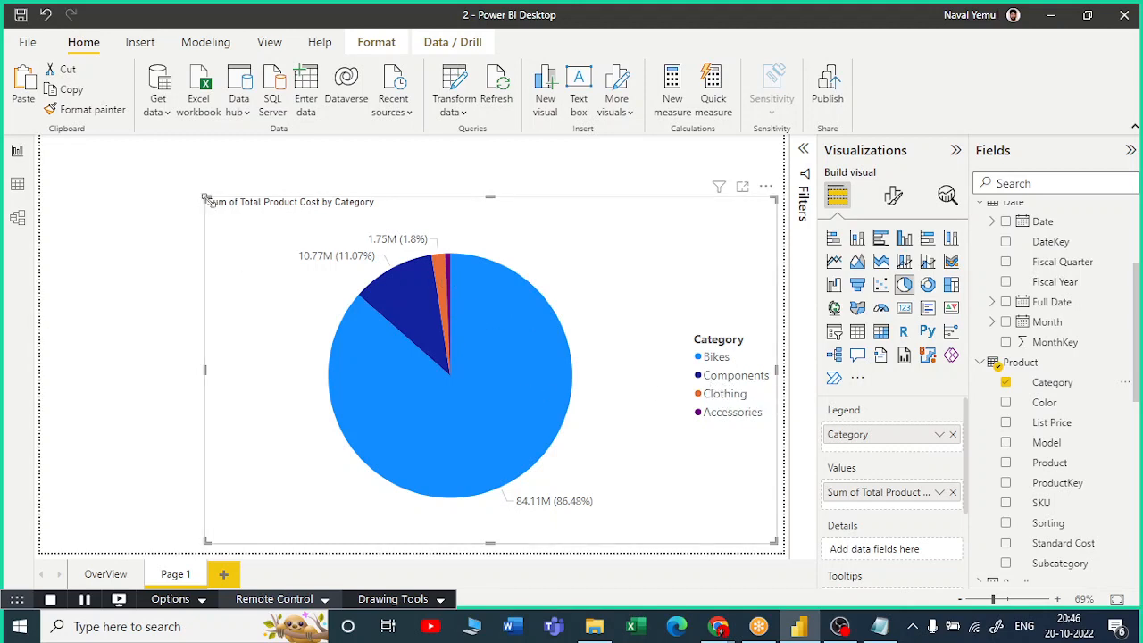
{"action": "left_click_drag", "start_coordinate": [205, 198], "coordinate": [555, 325]}
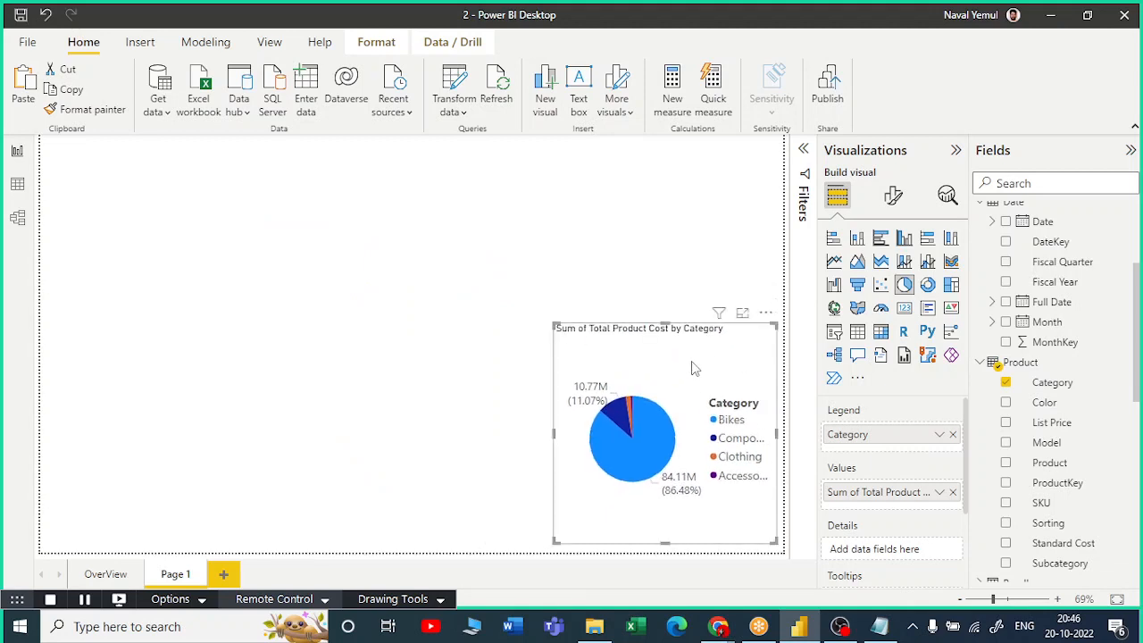
- Duplicate the pie chart and move the copy to the upper-left area of the page
{"action": "key", "text": "ctrl+c"}
{"action": "key", "text": "ctrl+v"}
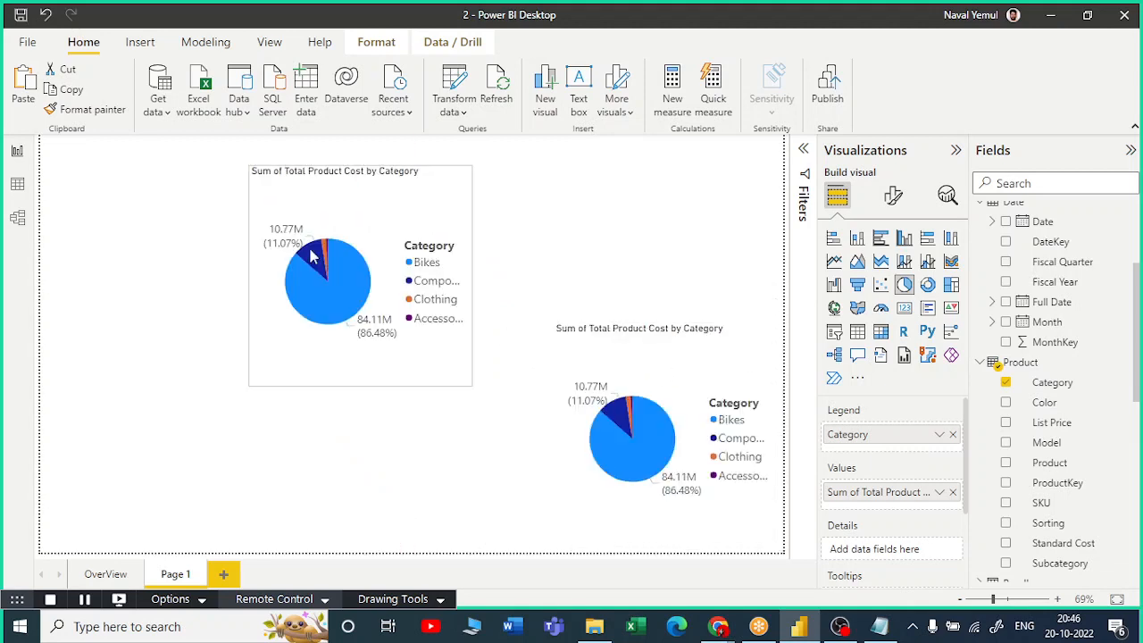
{"action": "left_click_drag", "start_coordinate": [272, 239], "coordinate": [271, 237]}
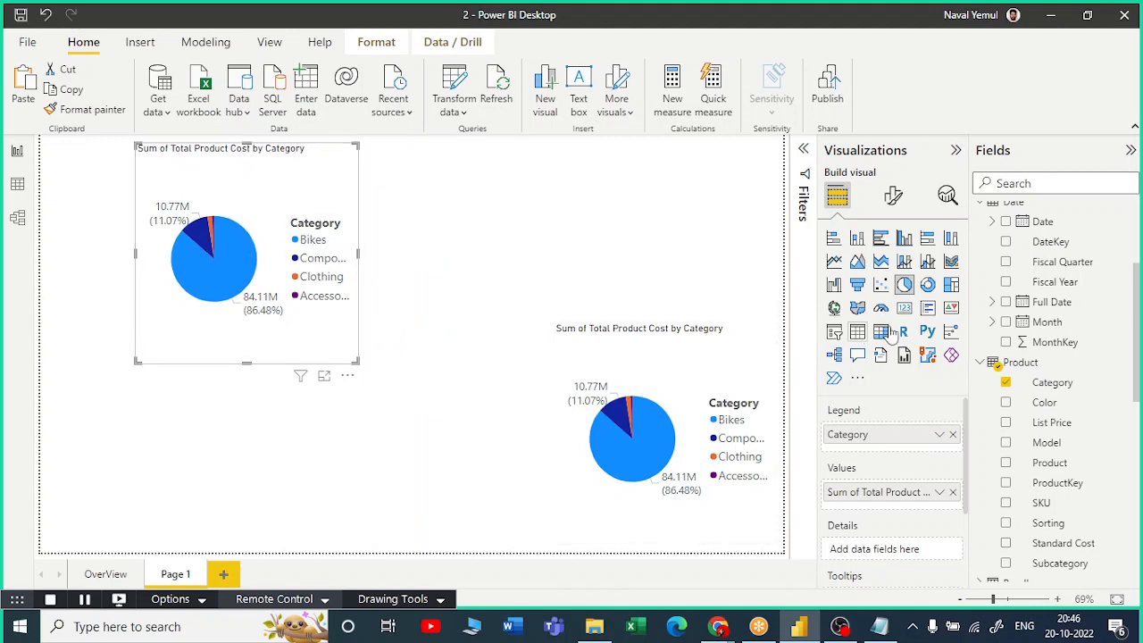
- Convert the copied pie chart to a donut chart, enlarge it and place it in the page's upper-left corner
{"action": "left_click", "coordinate": [927, 288]}
{"action": "left_click_drag", "start_coordinate": [354, 363], "coordinate": [471, 409]}
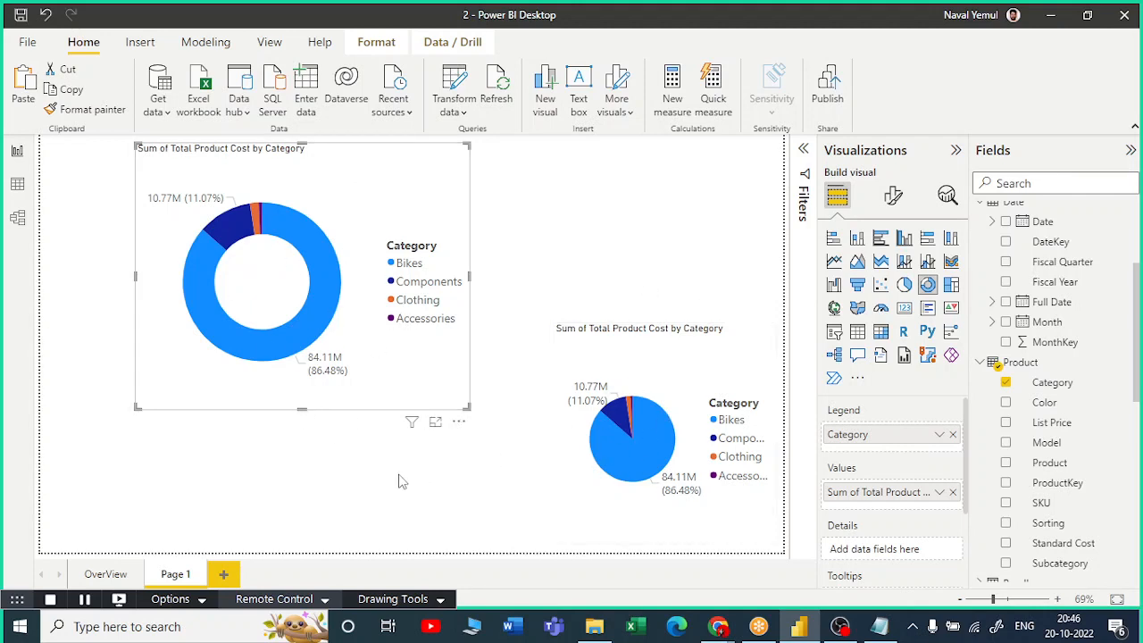
{"action": "left_click_drag", "start_coordinate": [250, 229], "coordinate": [154, 221]}
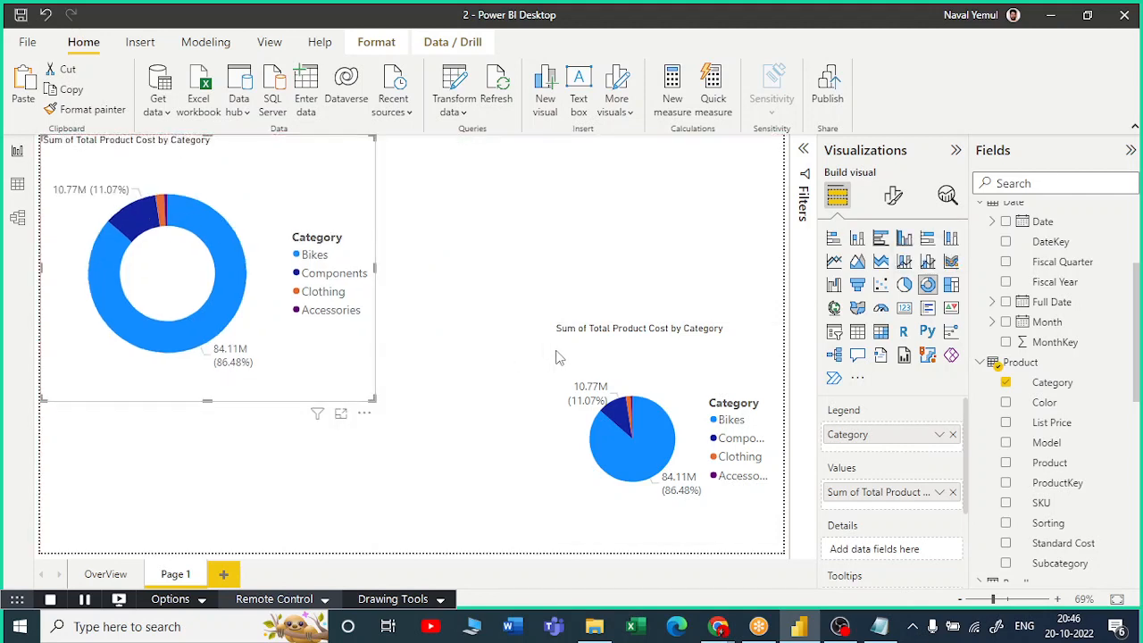
{"action": "mouse_move", "coordinate": [605, 407]}
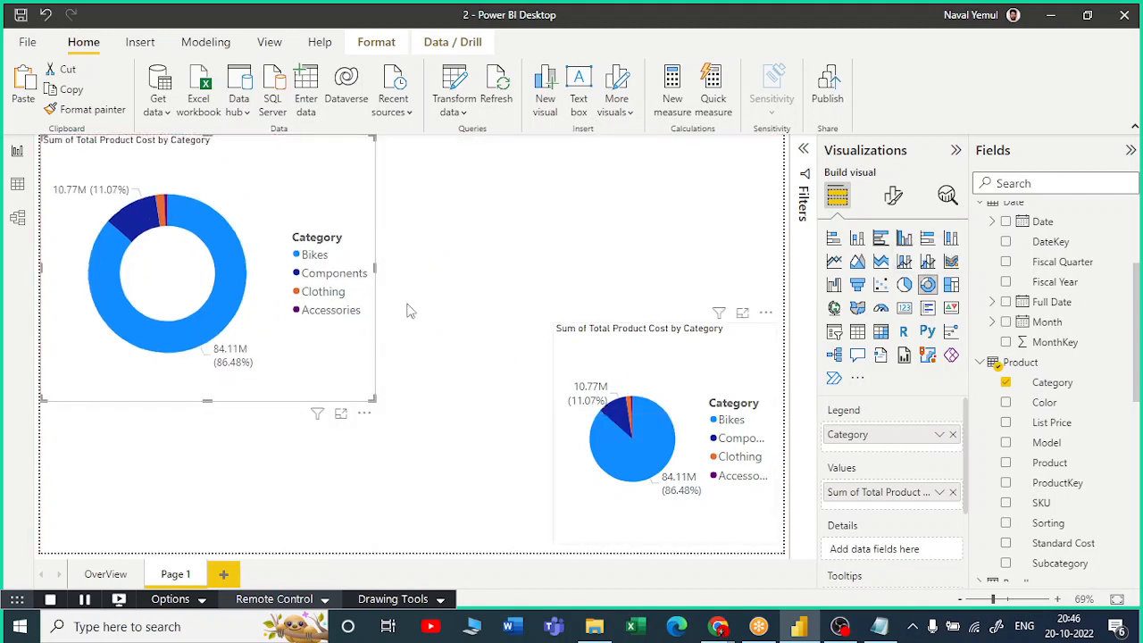